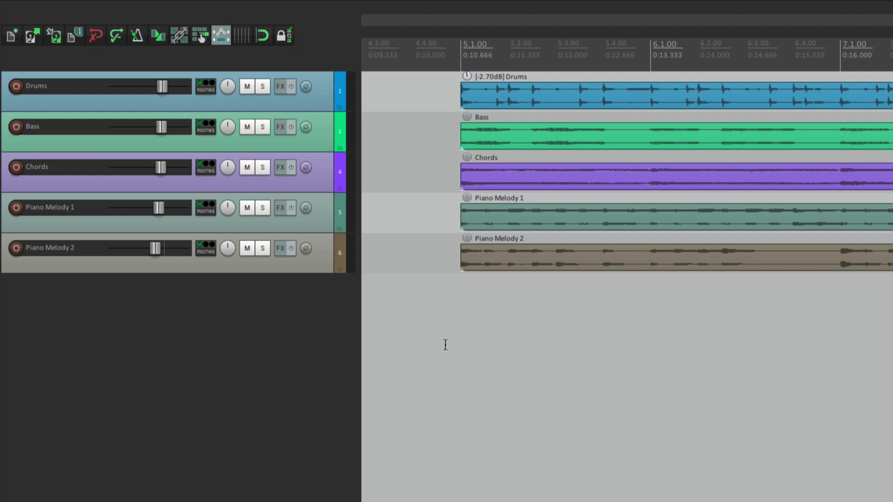
# Play through part of the arrangement and stop it
pyautogui.click(445, 345)
pyautogui.press('space')
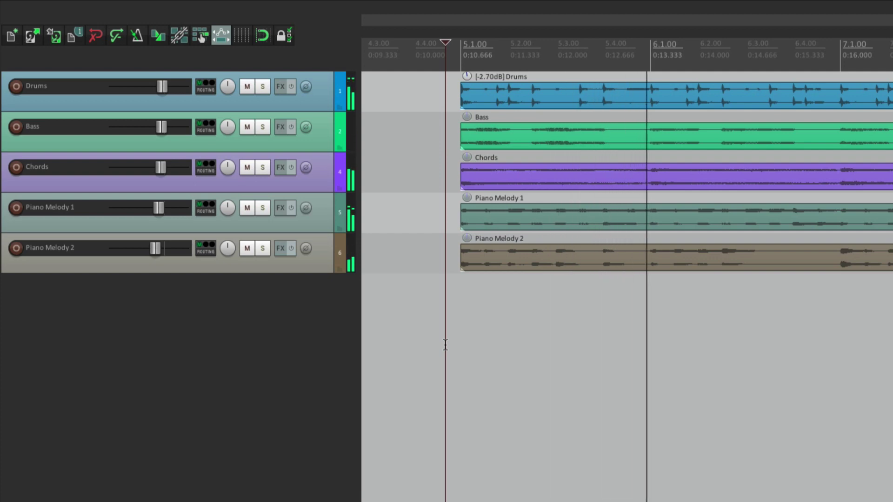
pyautogui.press('space')
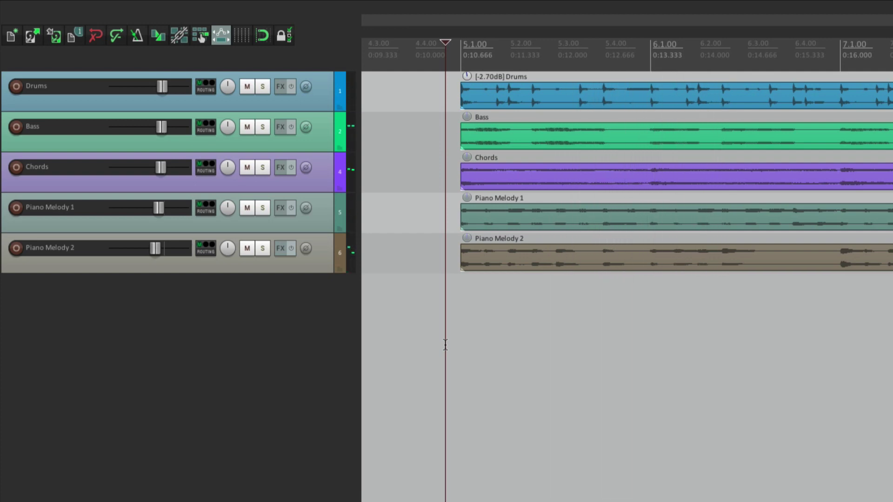
# Place the edit cursor at the start of bar 5 (5.1.00), where the song's items begin
pyautogui.hscroll(-3, 445, 345)
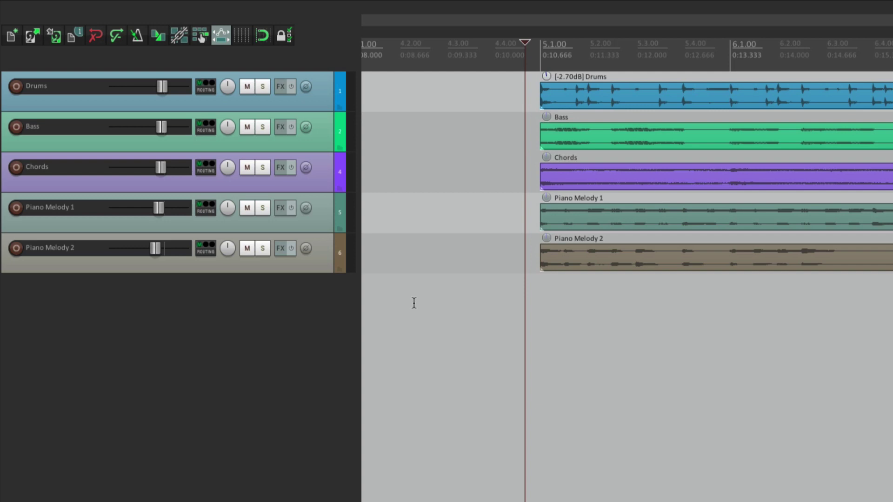
pyautogui.hscroll(-3, 561, 349)
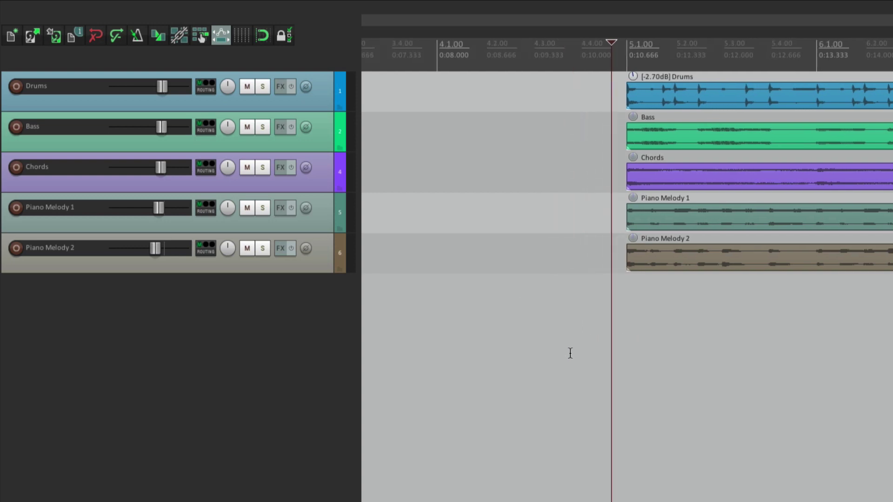
pyautogui.click(626, 337)
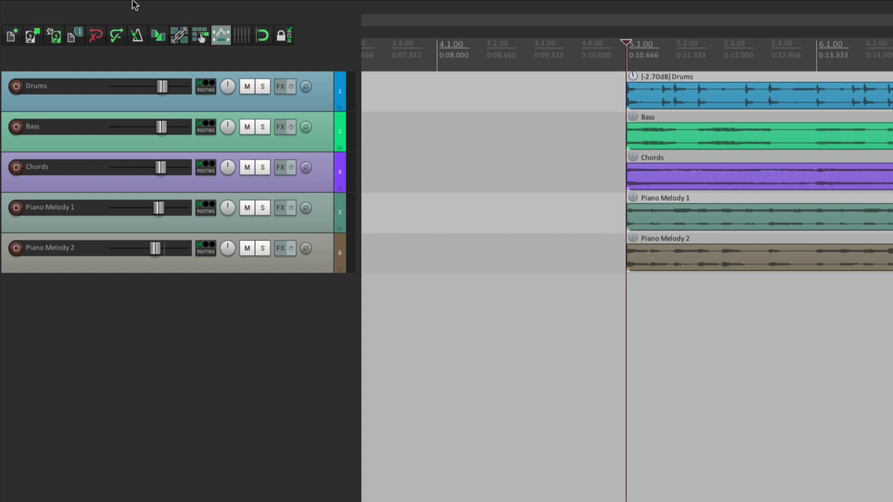
# Open the Media Explorer, browse to Sound Library > Sound FX and audition Reverse.wav
pyautogui.click(148, 7)
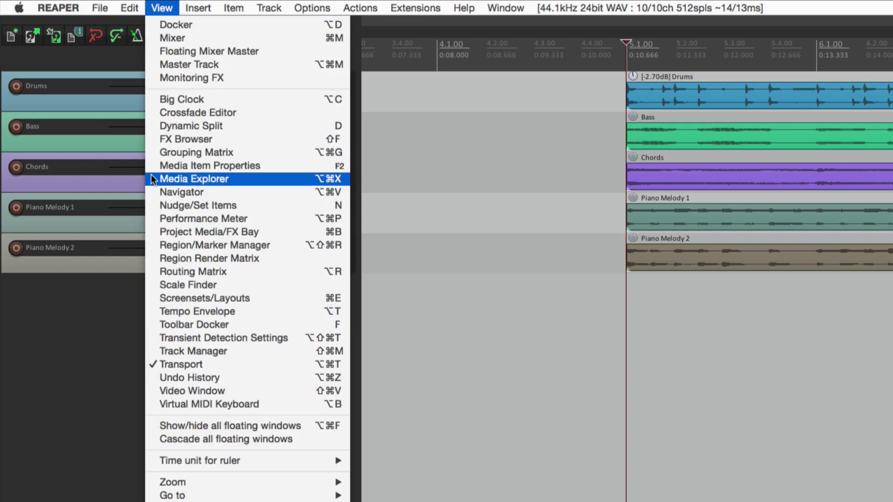
pyautogui.click(151, 178)
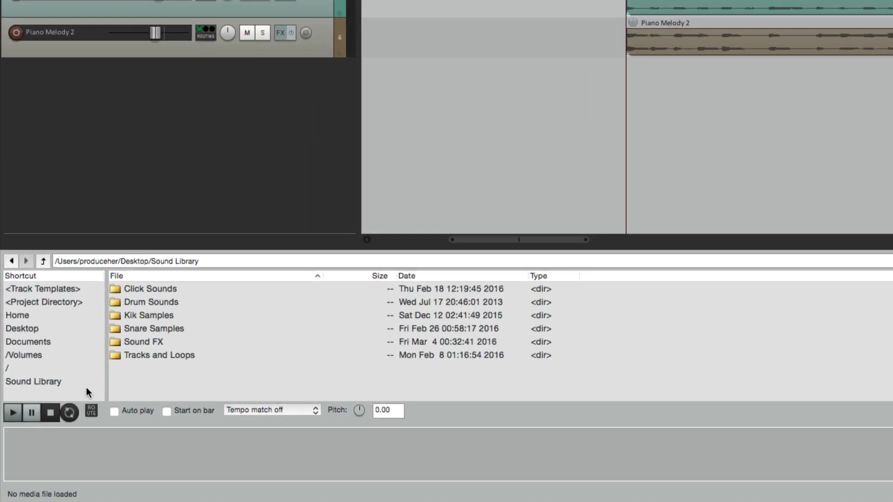
pyautogui.click(59, 382)
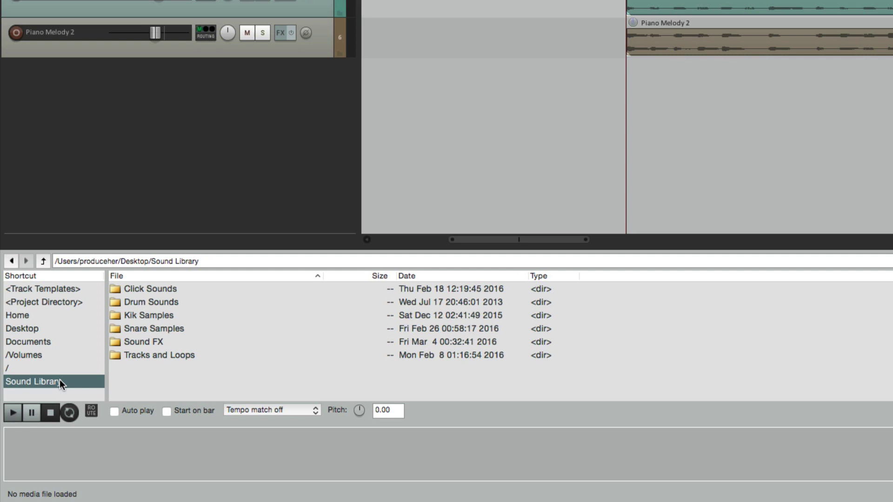
pyautogui.doubleClick(195, 344)
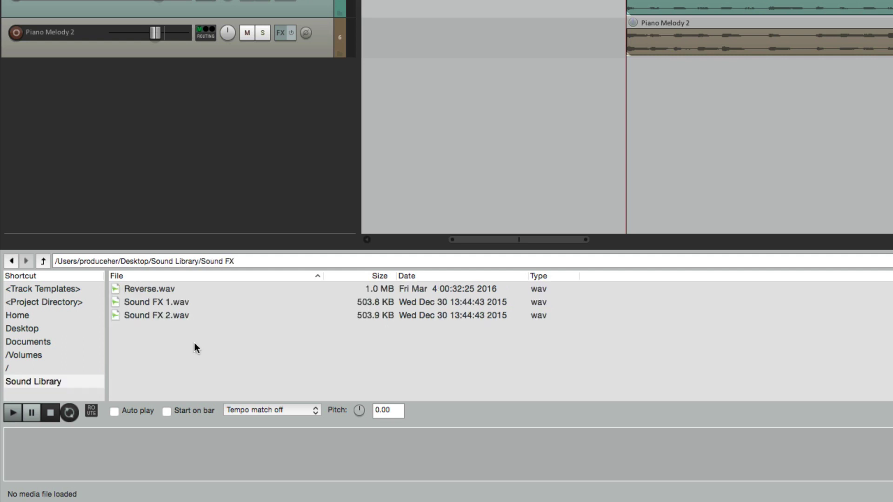
pyautogui.click(209, 291)
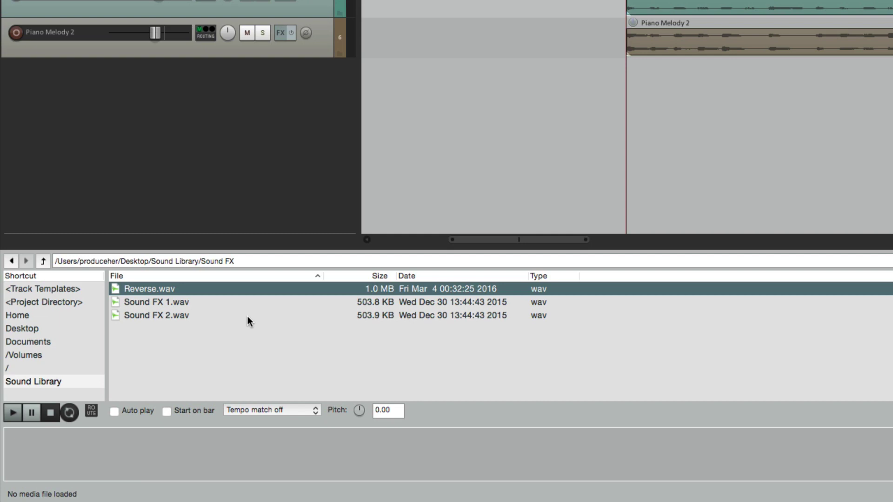
pyautogui.press('space')
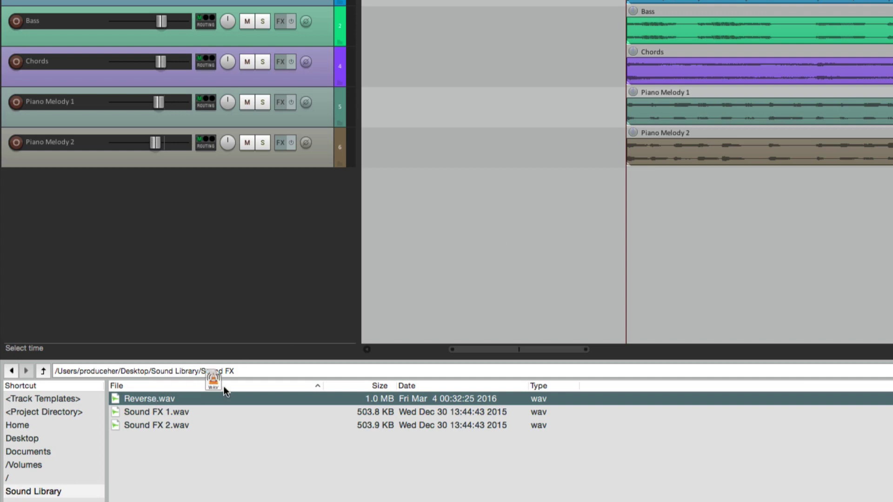
# Drop Reverse.wav onto a new Reverse track and move it before bar 5
pyautogui.moveTo(223, 389); pyautogui.dragTo(517, 194)
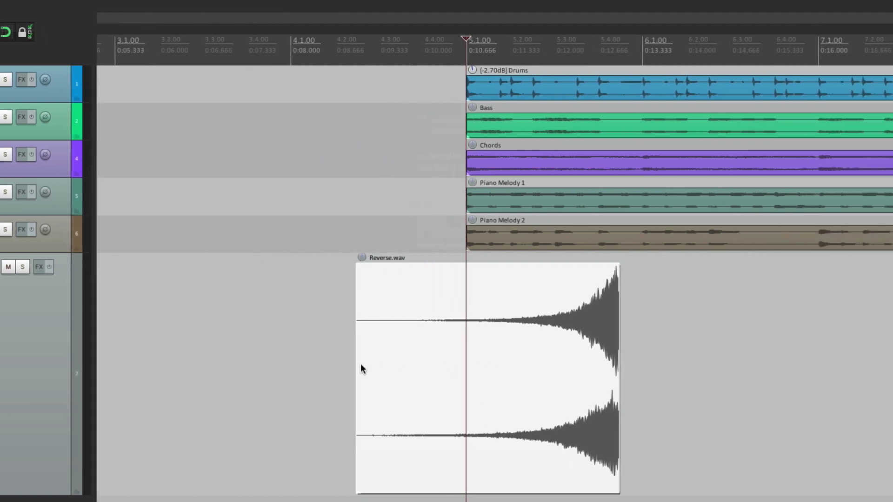
pyautogui.click(406, 342)
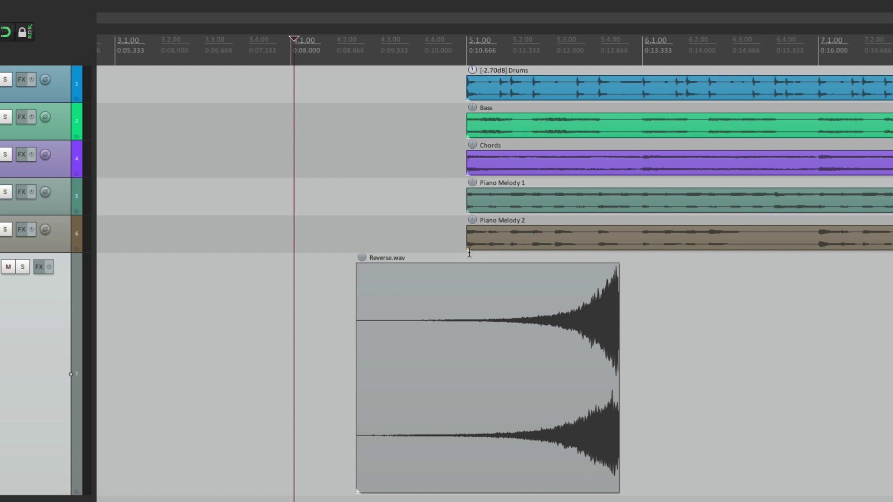
pyautogui.moveTo(472, 349); pyautogui.dragTo(361, 355)
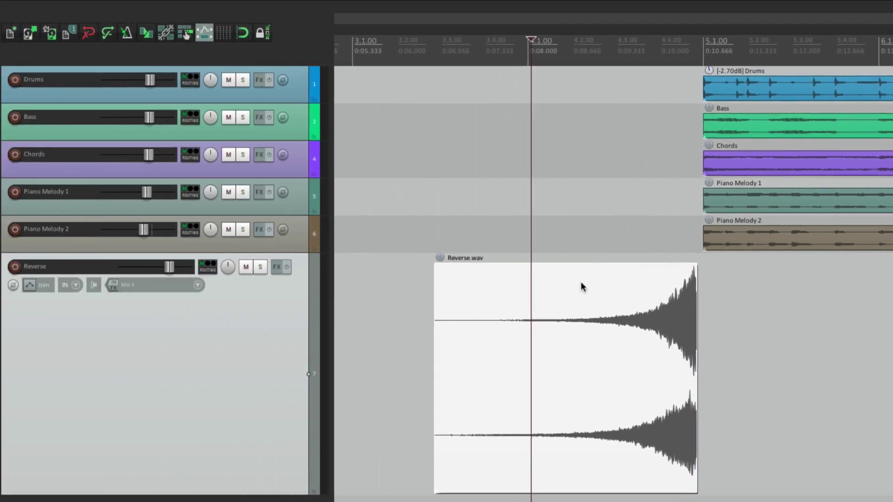
# Turn on grid lines and snapping, then align Reverse.wav to end just before bar 5
pyautogui.click(222, 37)
pyautogui.click(243, 34)
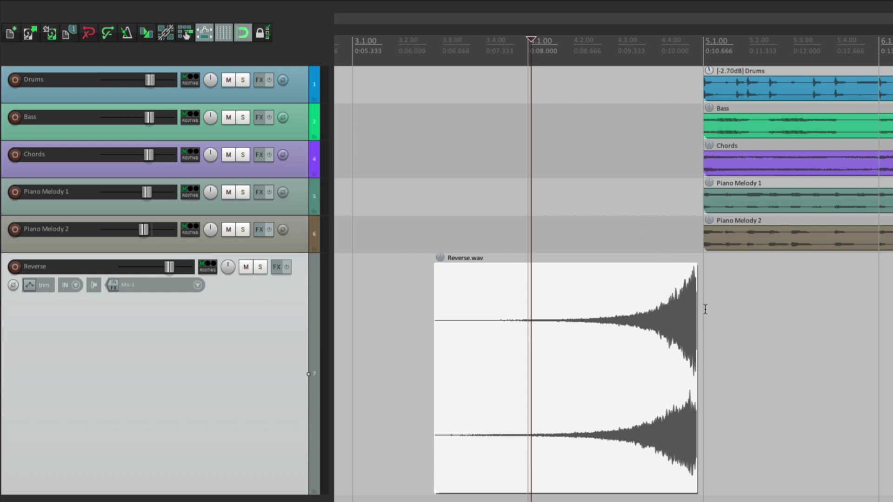
pyautogui.moveTo(621, 326)
pyautogui.mouseDown()
pyautogui.moveTo(634, 328)
pyautogui.moveTo(624, 330)
pyautogui.mouseUp()
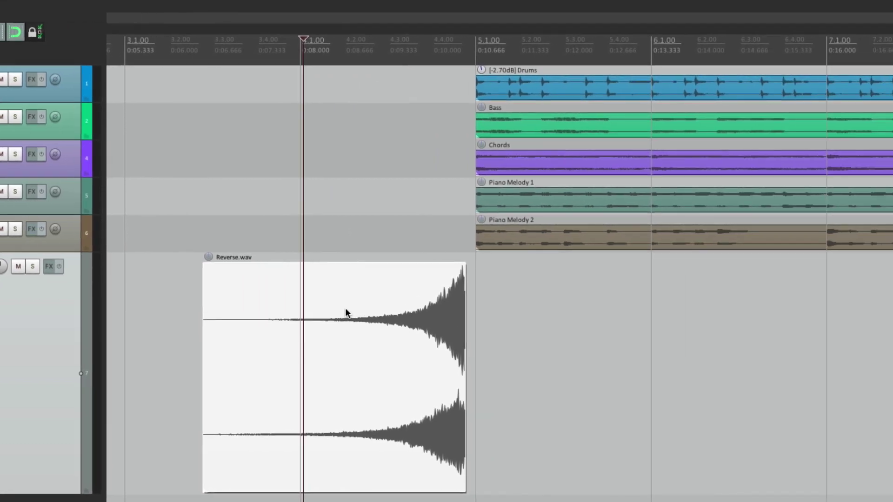
pyautogui.moveTo(575, 312); pyautogui.dragTo(886, 312)
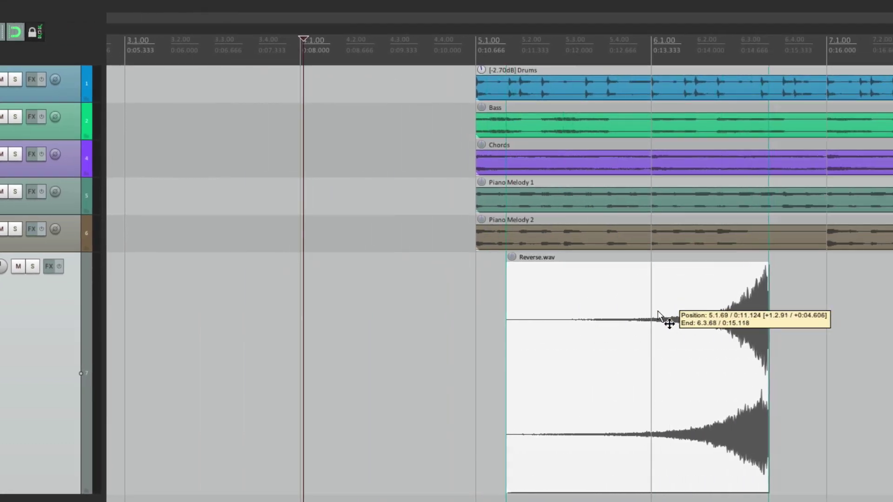
pyautogui.moveTo(658, 316); pyautogui.dragTo(639, 319)
pyautogui.moveTo(523, 319); pyautogui.dragTo(252, 352)
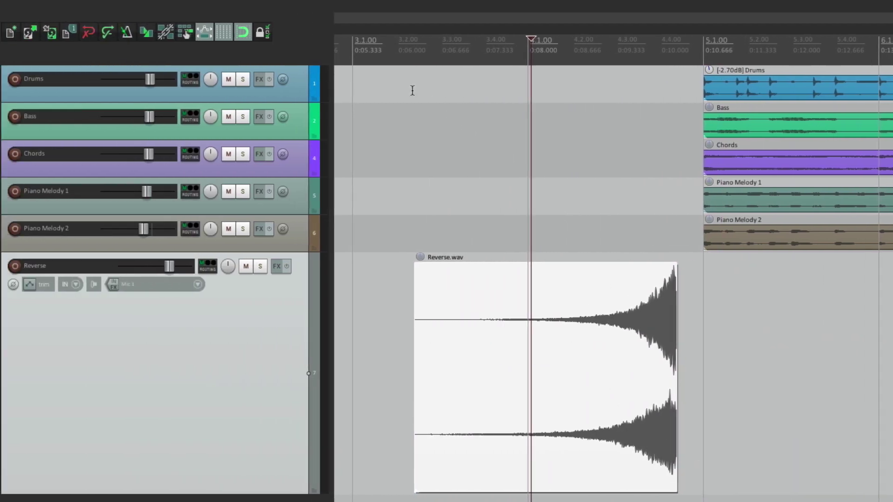
# Set media items to 'Snap both start/end' and snap Reverse.wav's end onto bar 5
pyautogui.rightClick(243, 35)
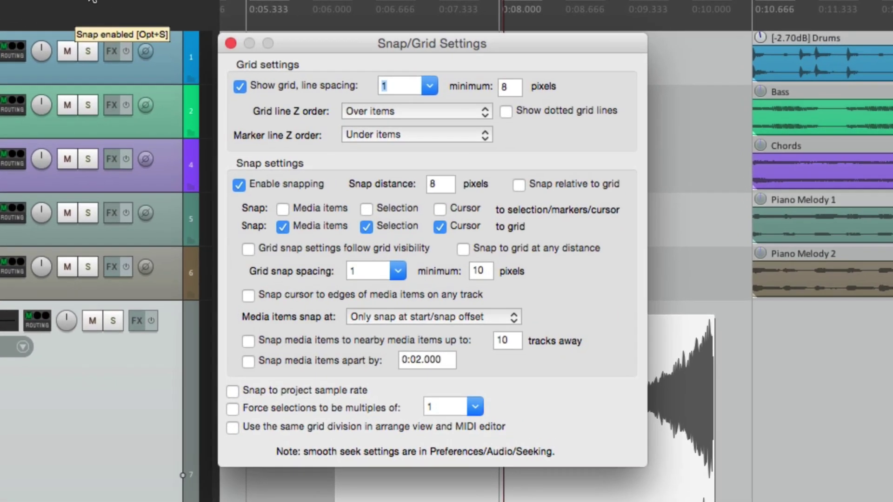
pyautogui.click(459, 326)
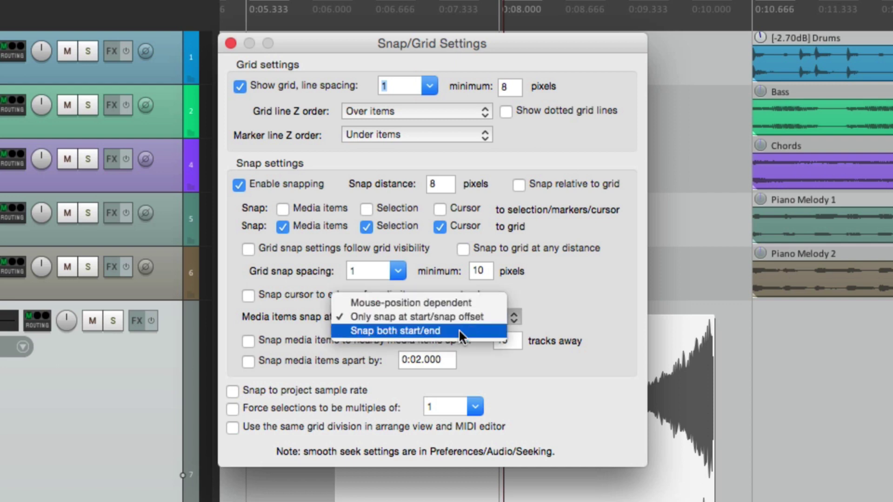
pyautogui.click(459, 329)
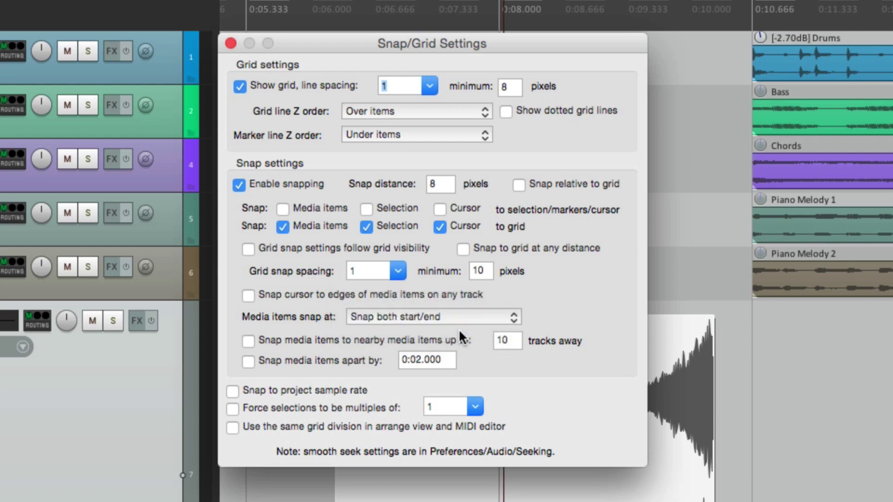
pyautogui.press('Escape')
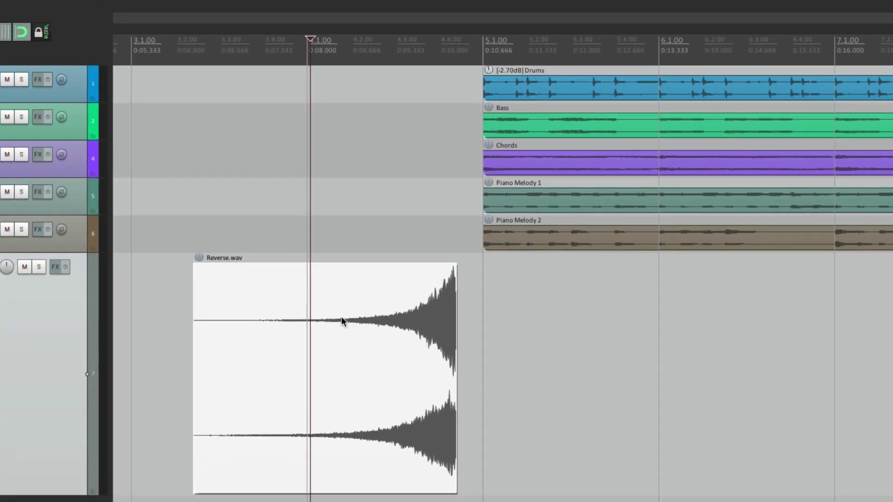
pyautogui.moveTo(341, 316); pyautogui.dragTo(649, 325)
pyautogui.moveTo(558, 321); pyautogui.dragTo(340, 357)
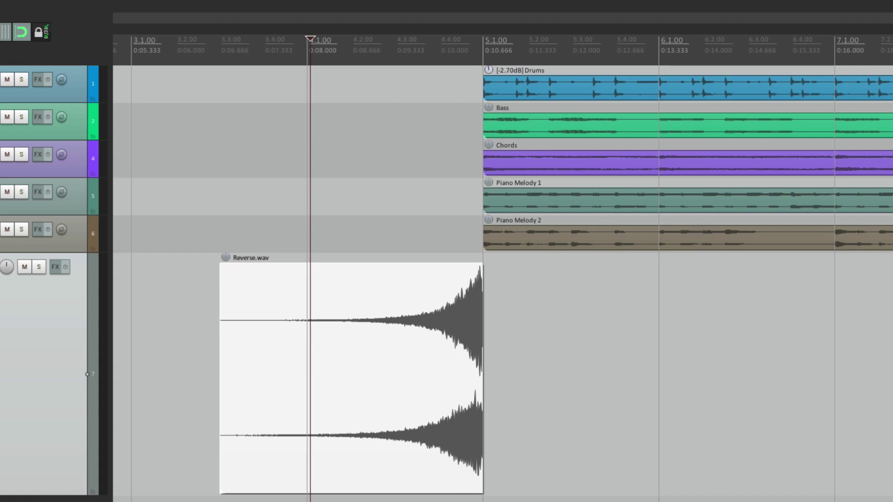
# Play from just after bar 4 to hear the swell into bar 5
pyautogui.click(344, 140)
pyautogui.press('space')
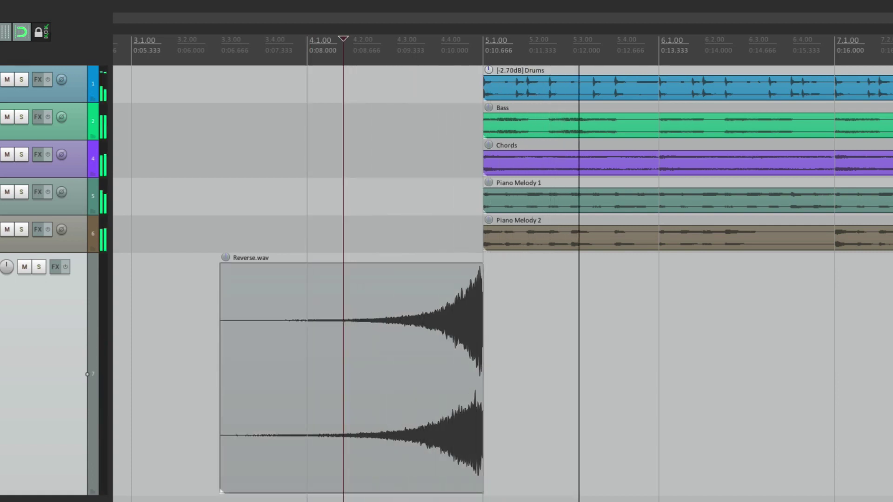
pyautogui.press('space')
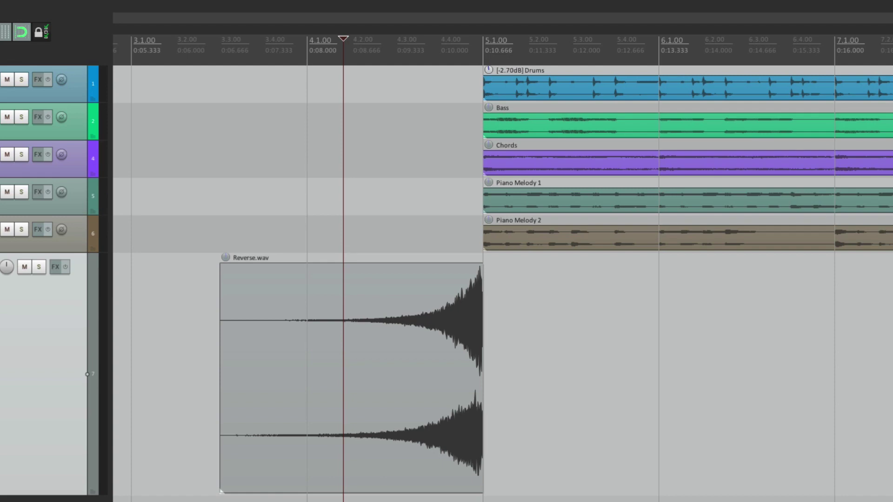
# Copy Reverse.wav so the copy ends on bar 9, then play from bar 8 to check it
pyautogui.scroll(4, 518, 284)
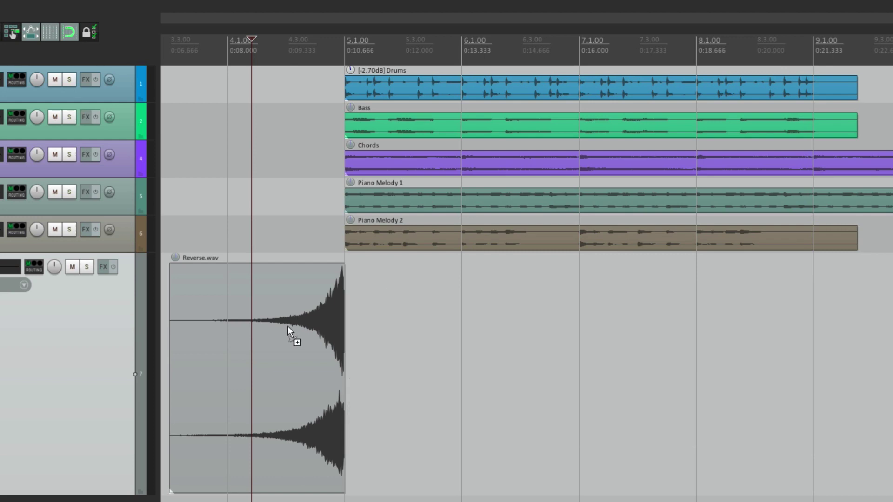
pyautogui.moveTo(288, 326); pyautogui.dragTo(760, 361)
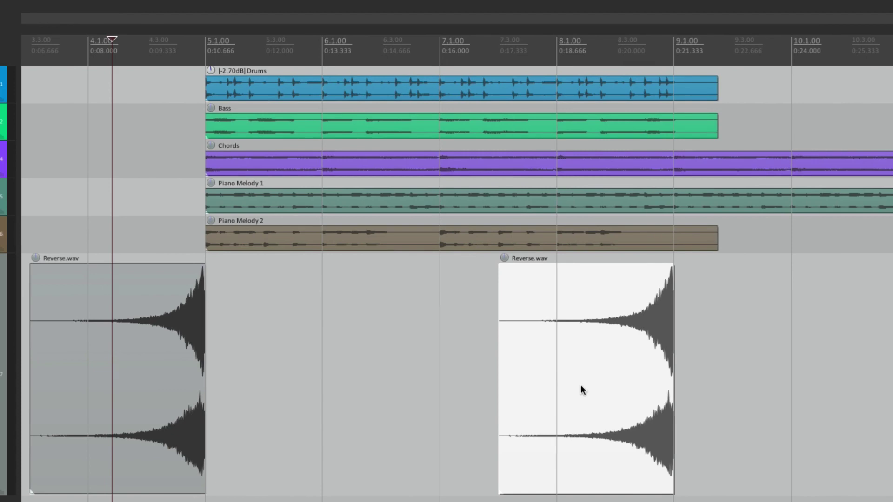
pyautogui.moveTo(557, 355); pyautogui.dragTo(560, 402)
pyautogui.click(582, 372)
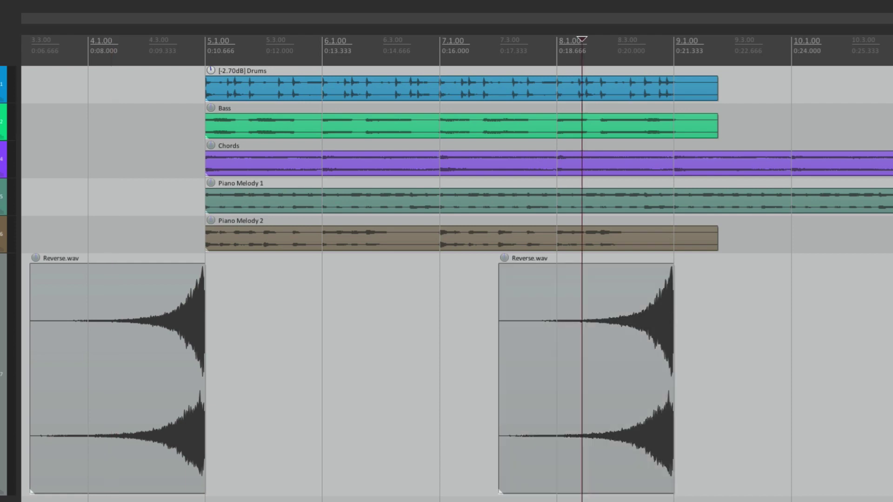
pyautogui.press('space')
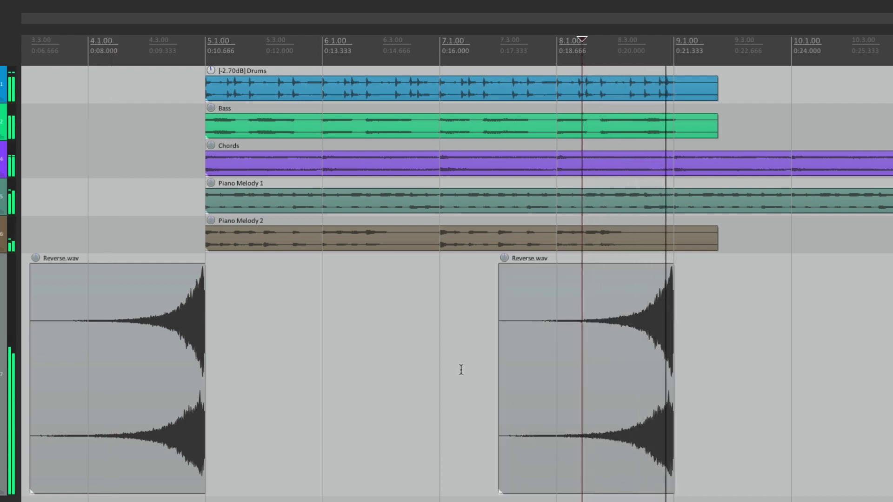
pyautogui.press('space')
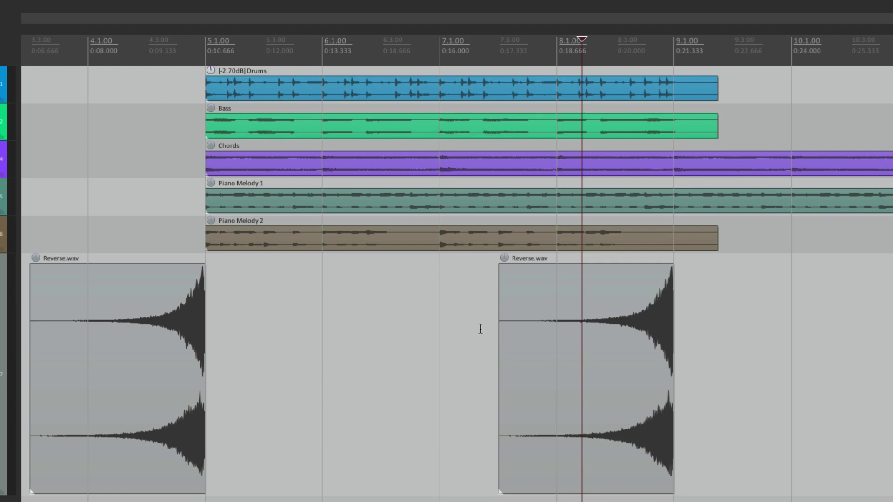
# Delete the second Reverse.wav copy and shift the remaining swell later, past bar 5
pyautogui.click(568, 324)
pyautogui.press('Delete')
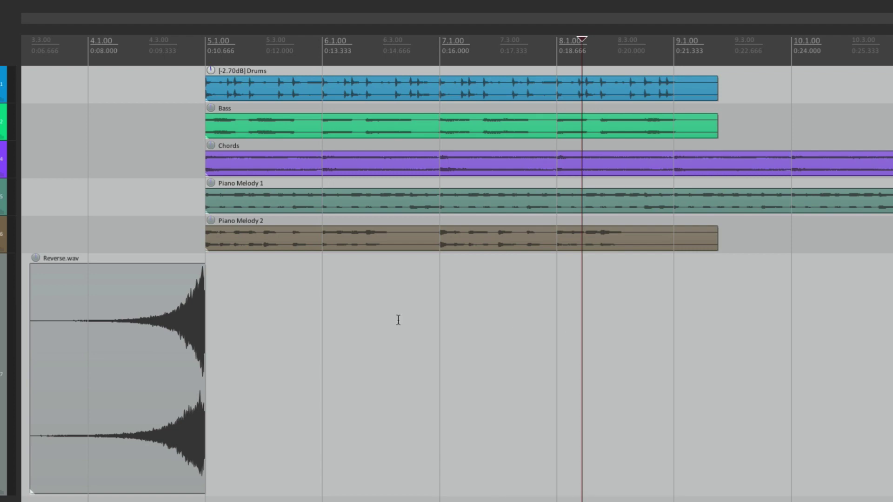
pyautogui.hscroll(-5, 363, 316)
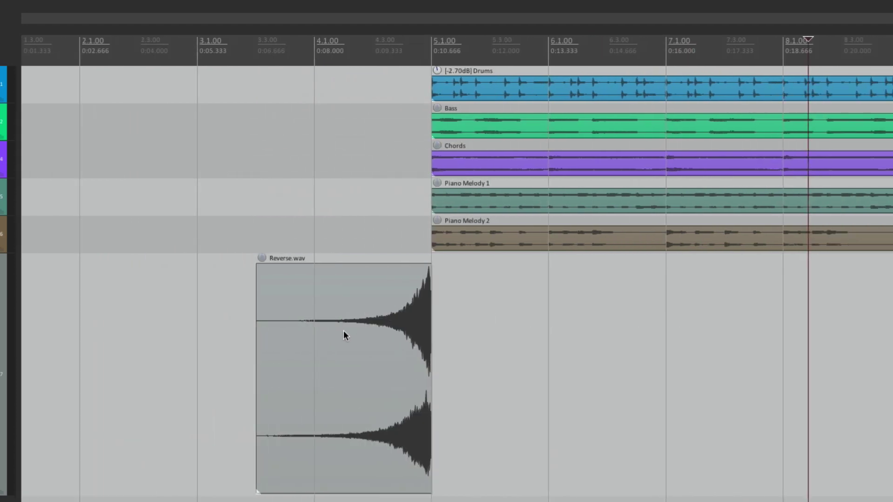
pyautogui.moveTo(344, 335); pyautogui.dragTo(433, 335)
pyautogui.click(239, 328)
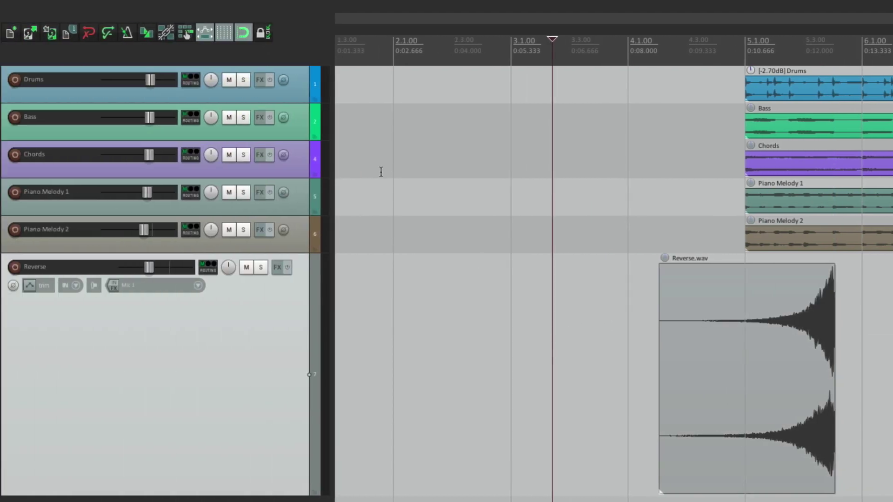
# Set 'Media items snap at' to 'Mouse-position dependent' in Snap/Grid Settings
pyautogui.rightClick(244, 34)
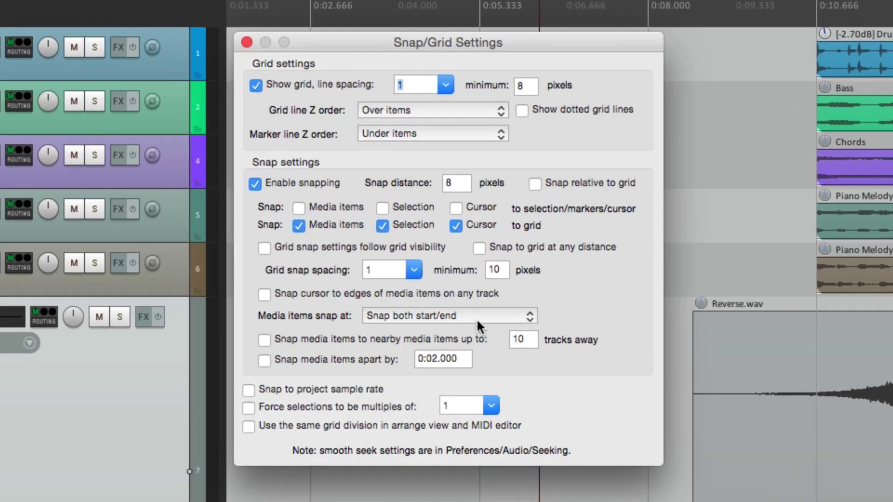
pyautogui.click(476, 318)
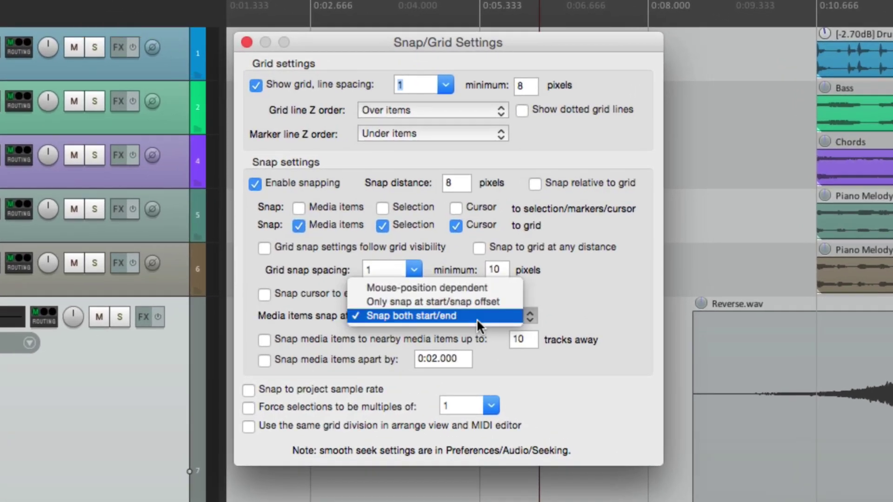
pyautogui.click(486, 289)
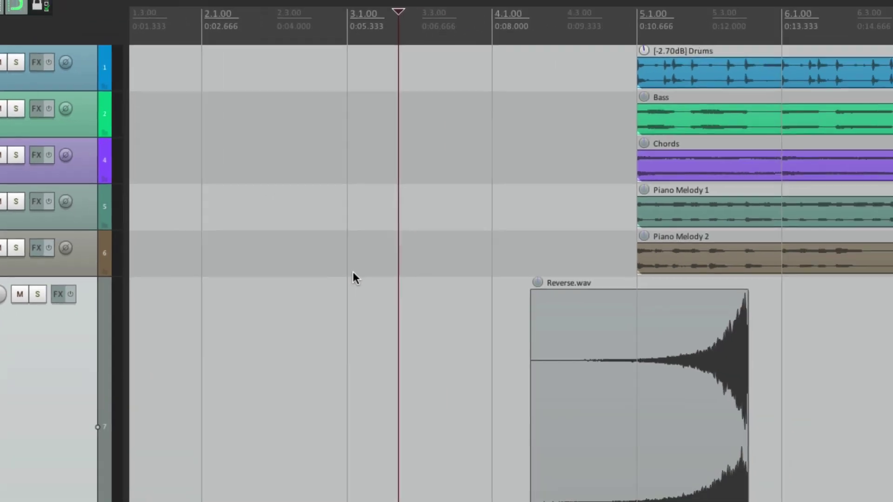
# Reposition the Reverse.wav cymbal so its end lands exactly on bar 5
pyautogui.scroll(4, 509, 419)
pyautogui.hscroll(-5, 428, 468)
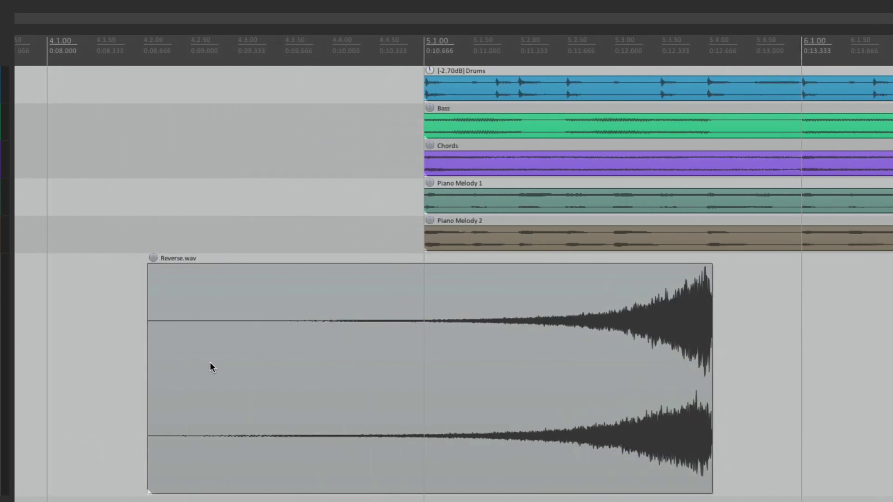
pyautogui.moveTo(201, 360); pyautogui.dragTo(490, 361)
pyautogui.scroll(-4, 450, 363)
pyautogui.hscroll(1, 418, 344)
pyautogui.moveTo(405, 335); pyautogui.dragTo(232, 394)
pyautogui.scroll(2, 260, 362)
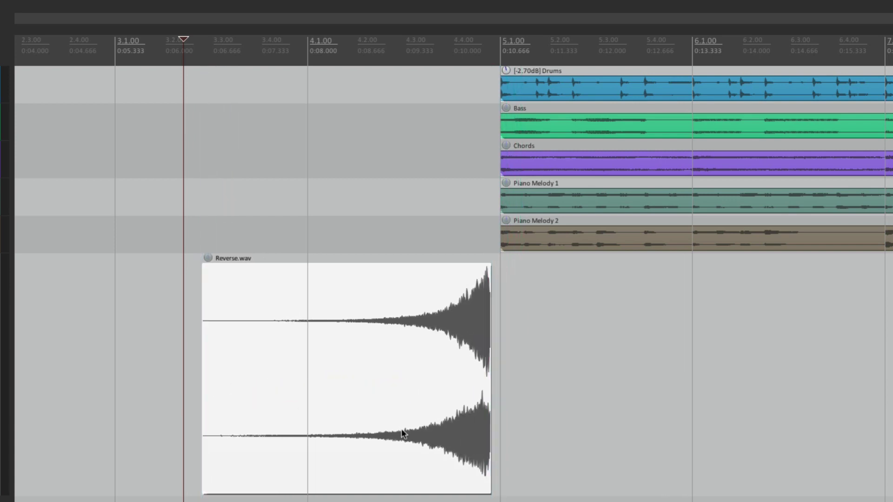
pyautogui.scroll(5, 467, 432)
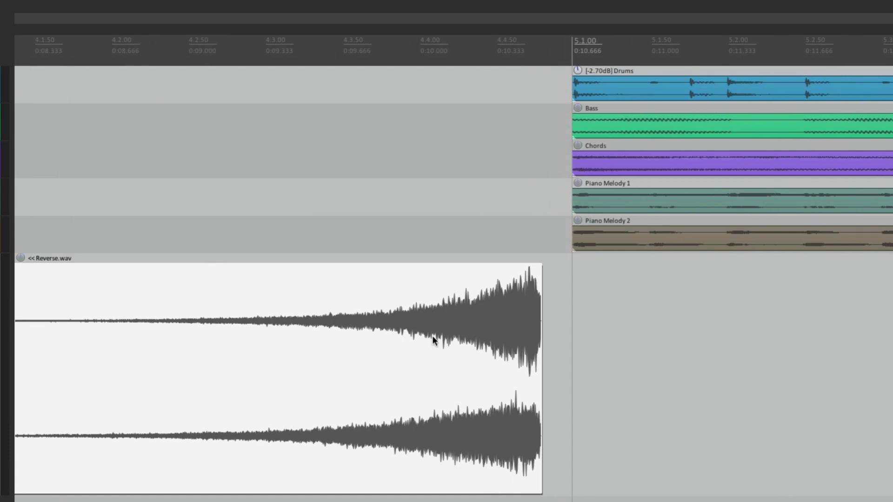
pyautogui.hscroll(3, 433, 337)
pyautogui.moveTo(326, 347); pyautogui.dragTo(343, 361)
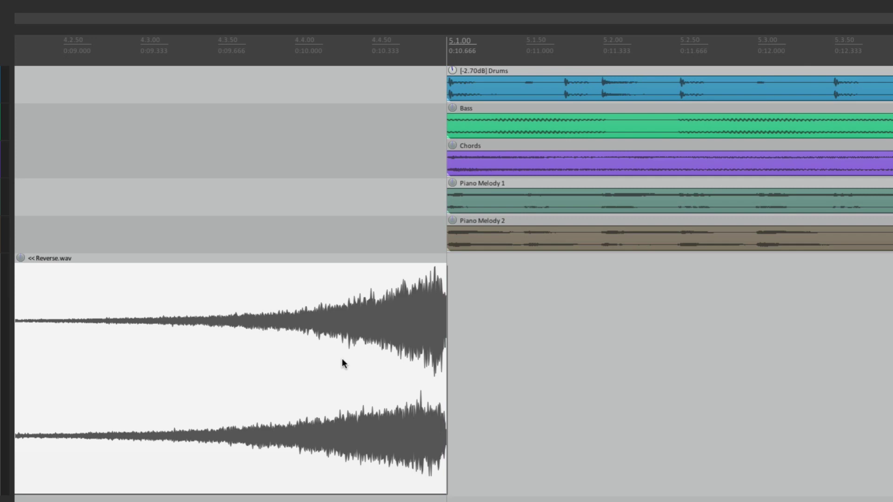
pyautogui.scroll(-4, 341, 360)
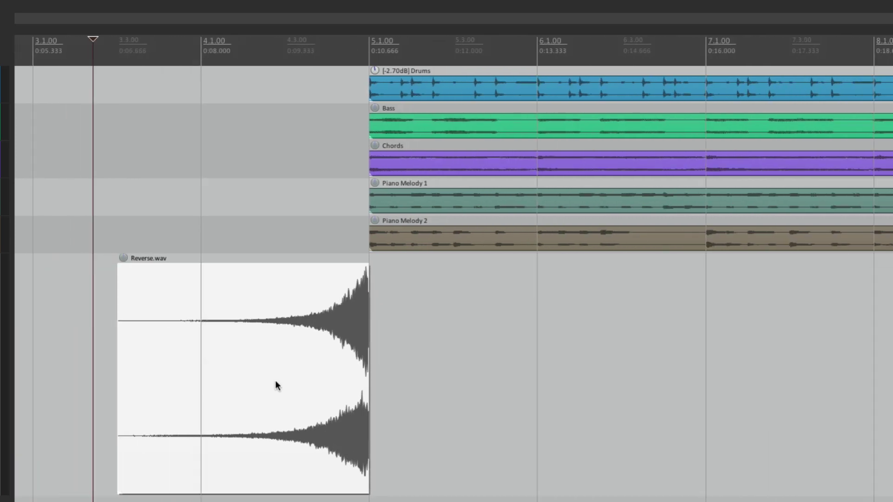
pyautogui.scroll(-3, 275, 382)
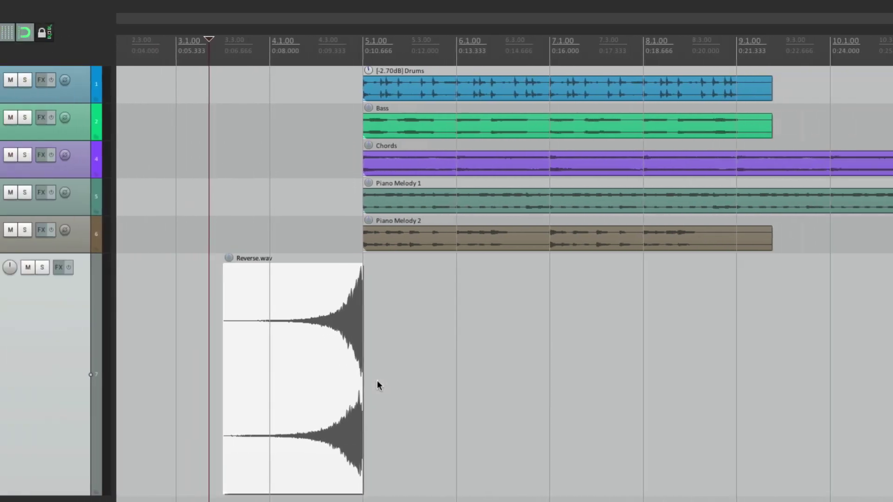
# Copy the cymbal to end on bar 9 and play from near bar 8
pyautogui.moveTo(315, 306); pyautogui.dragTo(724, 350)
pyautogui.click(670, 41)
pyautogui.press('space')
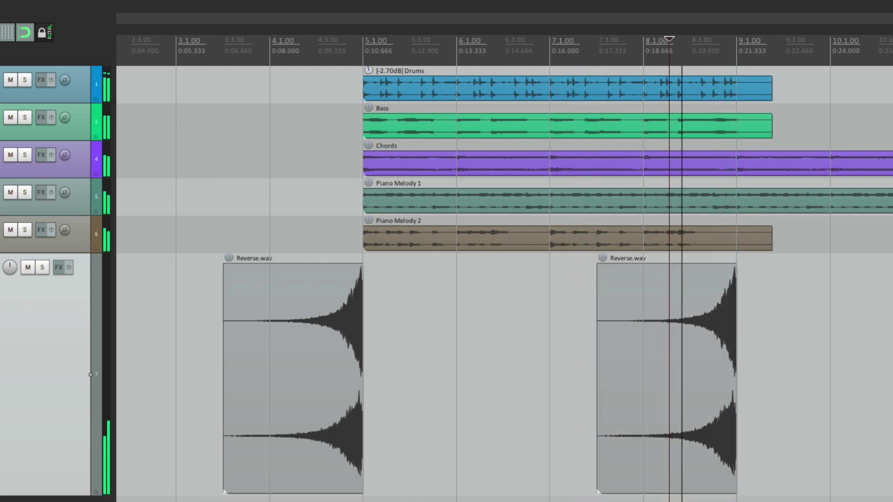
pyautogui.hscroll(3, 594, 363)
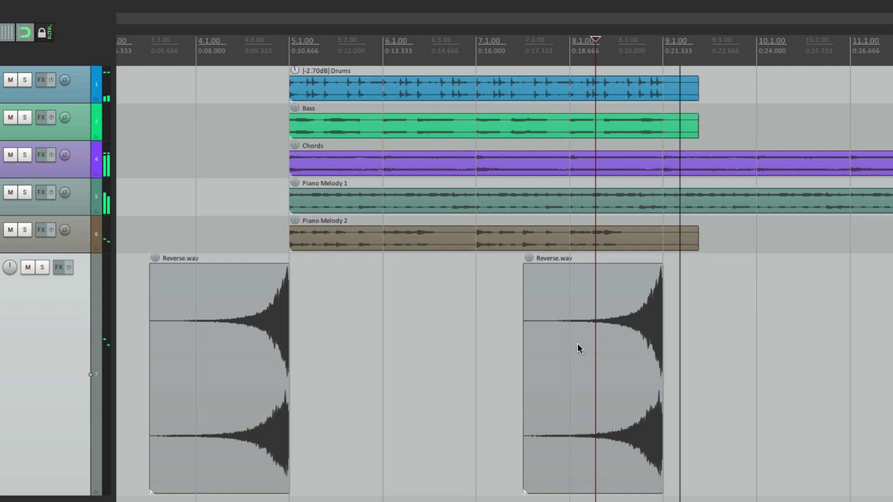
pyautogui.hscroll(-4, 502, 319)
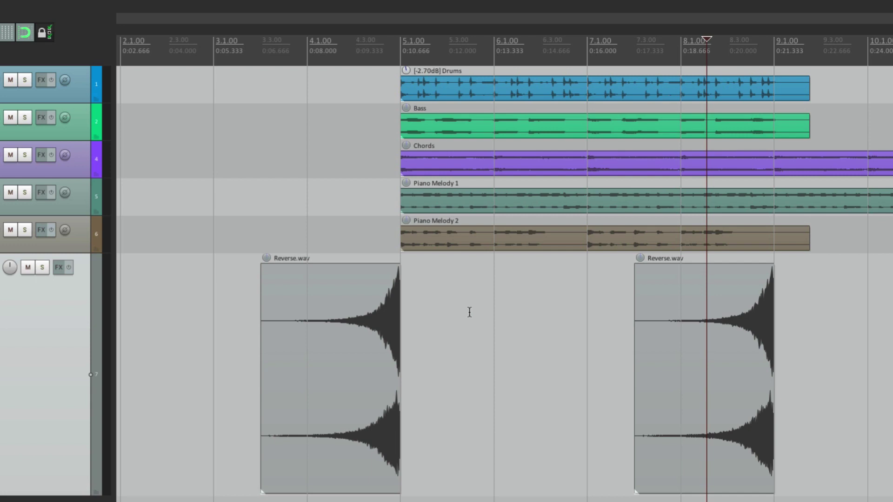
# Delete the bar-9 cymbal copy and open the 'Media items snap at' choices in Snap/Grid Settings
pyautogui.click(677, 343)
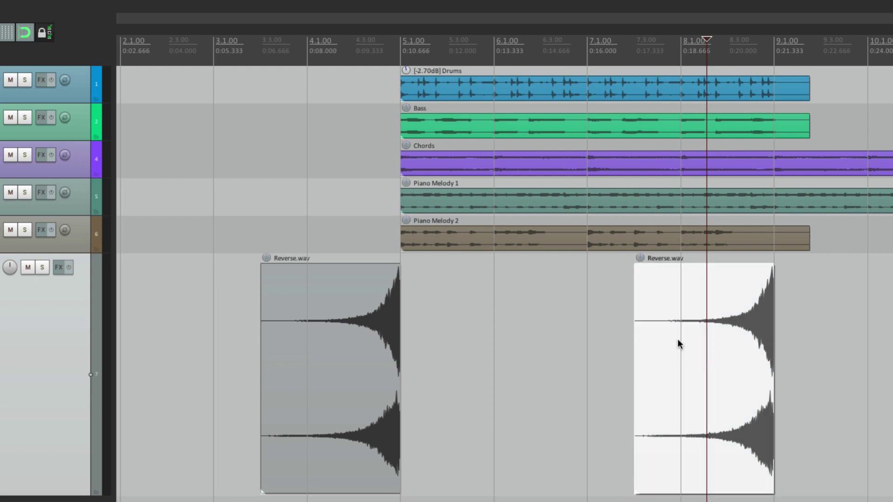
pyautogui.press('Delete')
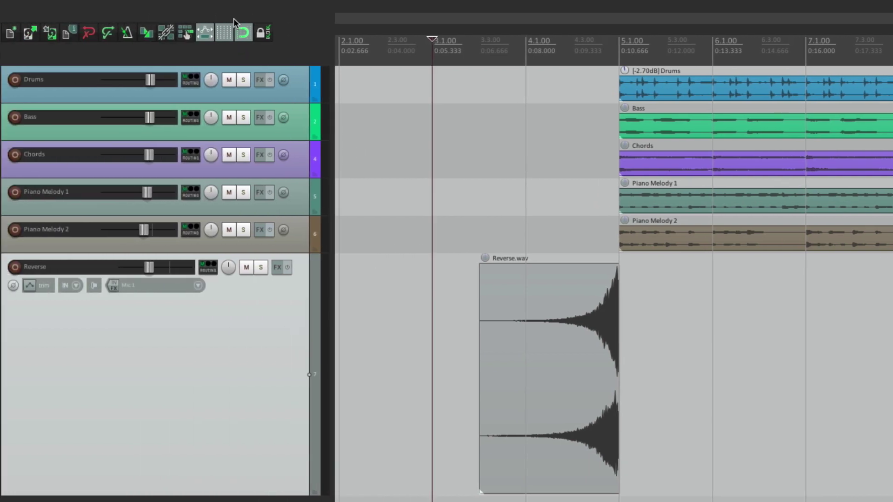
pyautogui.rightClick(242, 29)
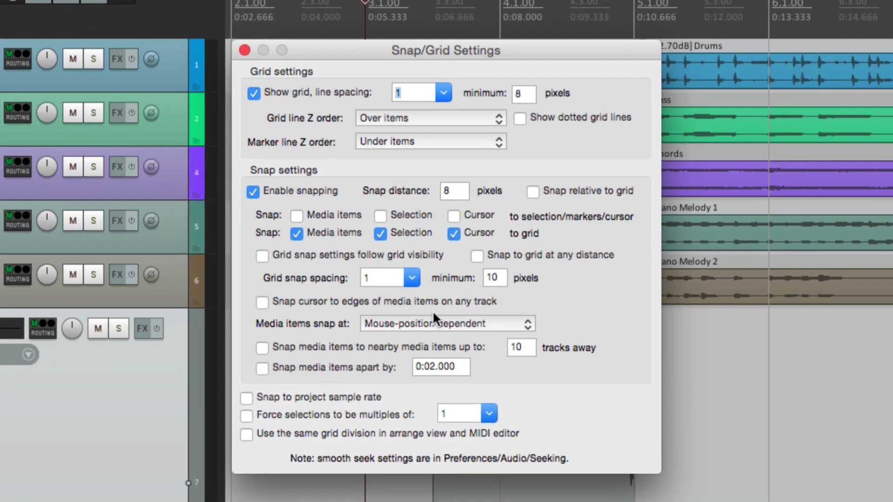
pyautogui.click(446, 324)
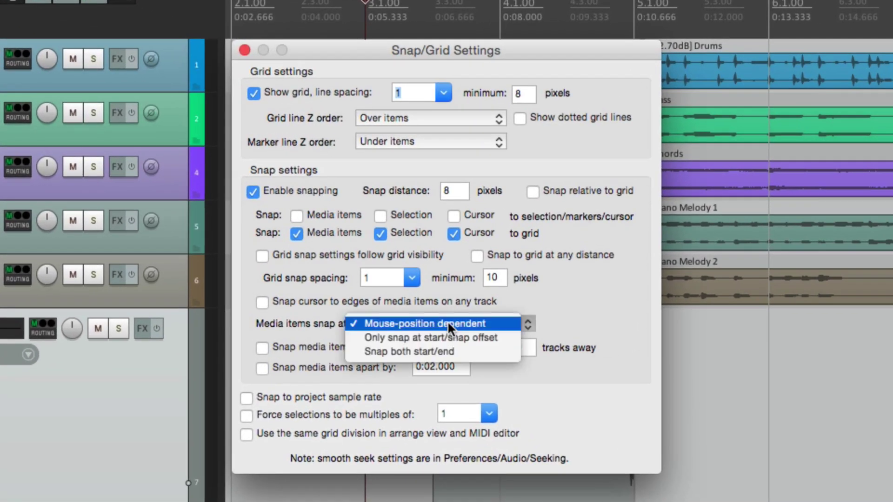
# Choose 'Only snap at start/snap offset' and set a snap offset near the cymbal's peak, about 3.655 s in
pyautogui.click(476, 340)
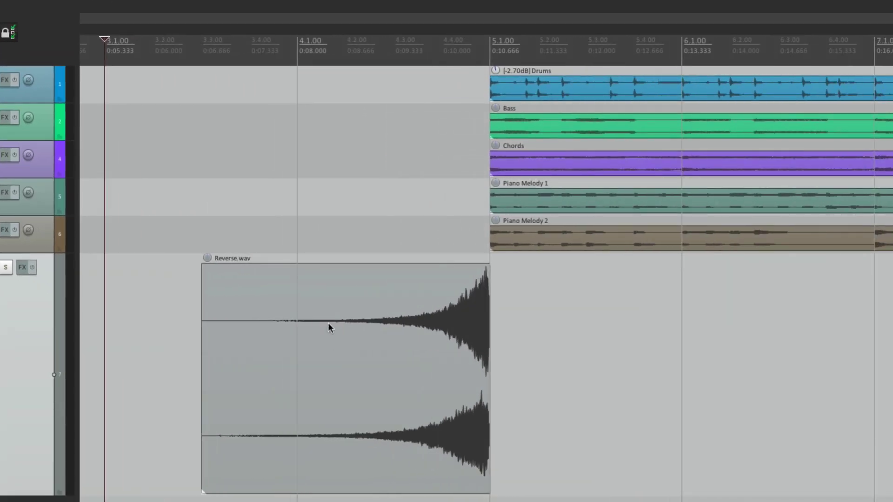
pyautogui.moveTo(328, 323); pyautogui.dragTo(412, 390)
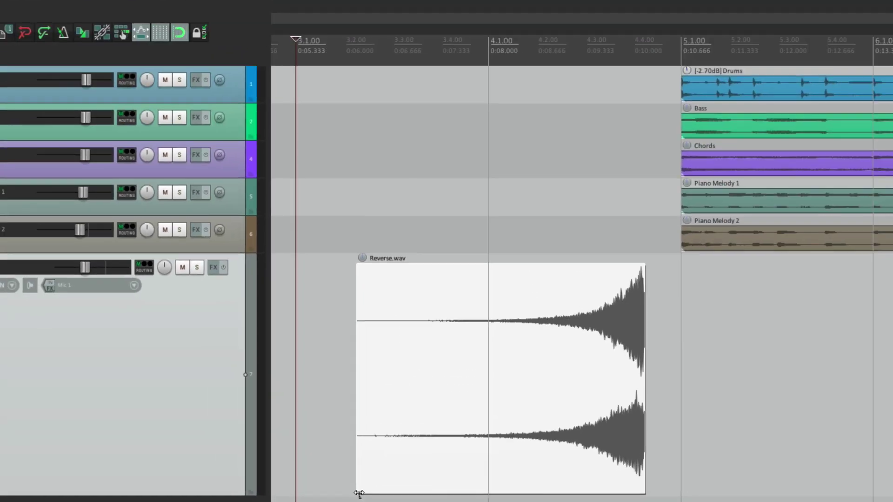
pyautogui.moveTo(359, 492); pyautogui.dragTo(553, 487)
pyautogui.moveTo(591, 314); pyautogui.dragTo(459, 317)
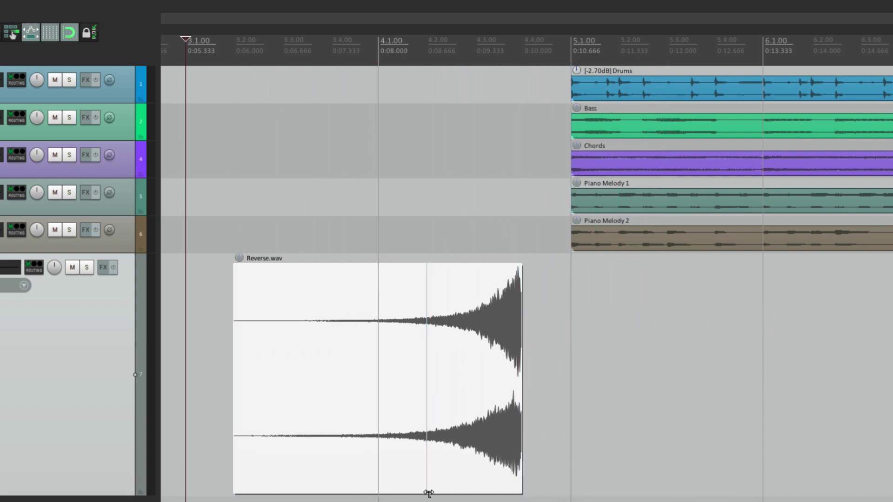
pyautogui.moveTo(428, 494); pyautogui.dragTo(522, 492)
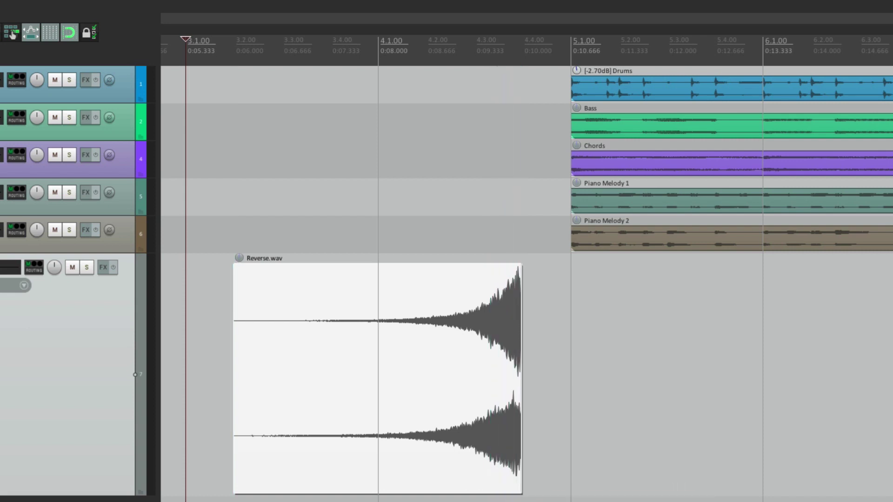
# Move the Reverse.wav cymbal toward bar 5 and set its snap offset at the peak
pyautogui.moveTo(436, 346); pyautogui.dragTo(473, 352)
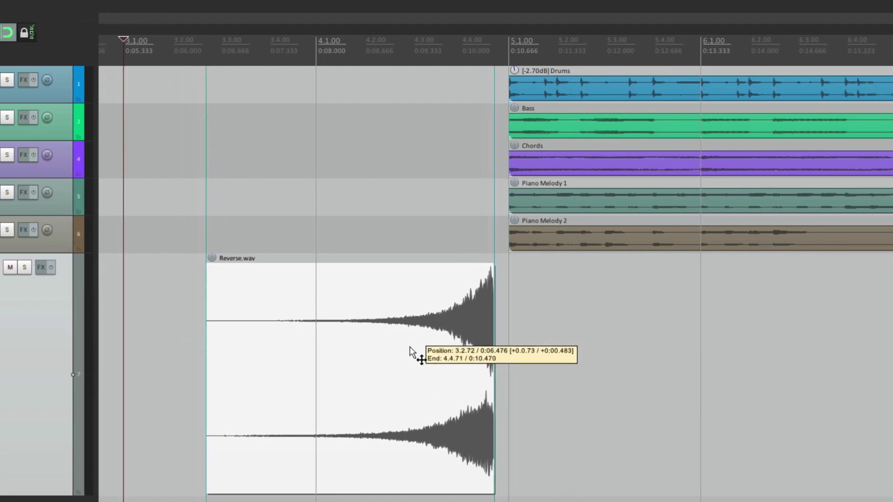
pyautogui.moveTo(410, 348); pyautogui.dragTo(415, 373)
pyautogui.moveTo(363, 344); pyautogui.dragTo(288, 374)
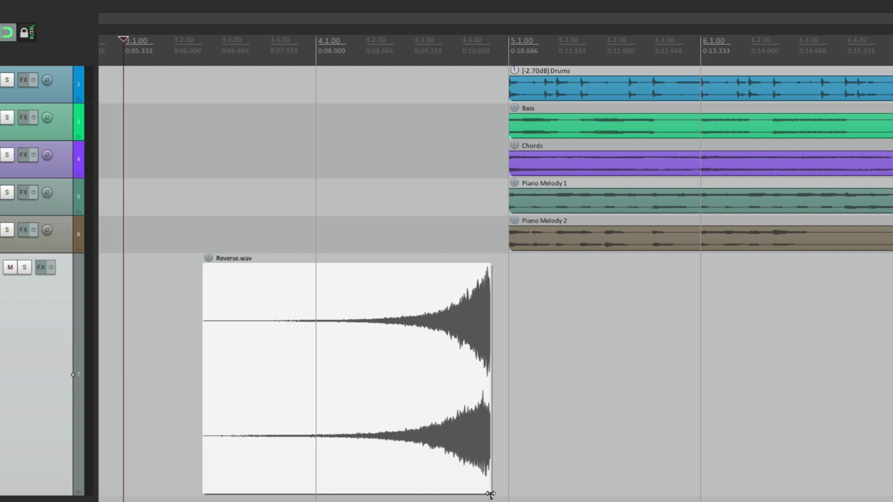
pyautogui.moveTo(488, 494)
pyautogui.mouseDown()
pyautogui.moveTo(343, 494)
pyautogui.moveTo(491, 495)
pyautogui.mouseUp()
pyautogui.moveTo(419, 386)
pyautogui.mouseDown()
pyautogui.moveTo(394, 388)
pyautogui.moveTo(428, 401)
pyautogui.mouseUp()
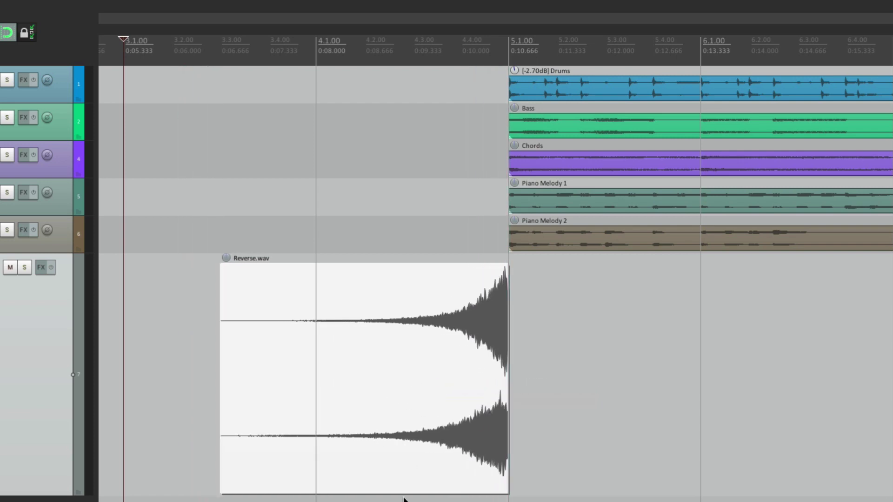
# Play back from just before bar 5 to hear the swell land
pyautogui.click(404, 496)
pyautogui.press('space')
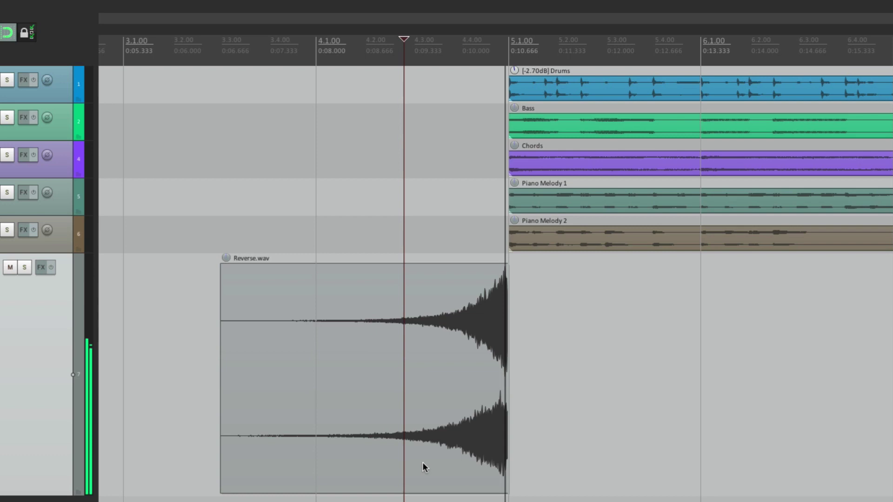
pyautogui.press('space')
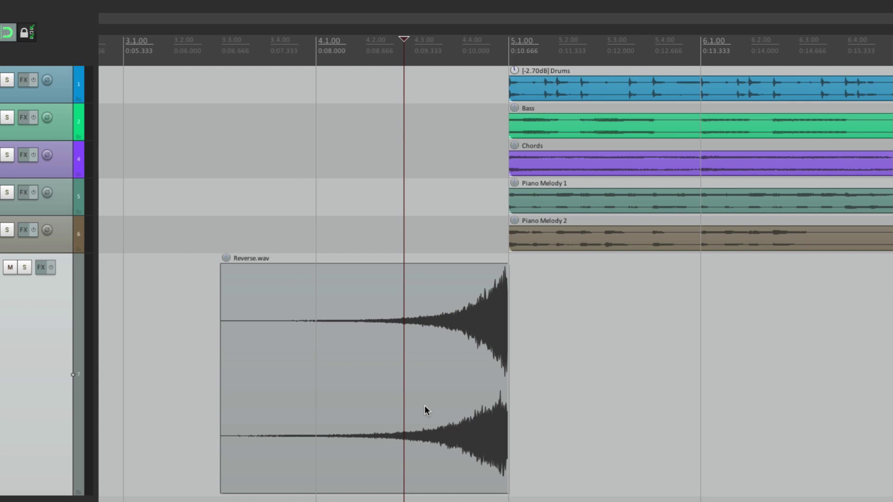
# Copy the reversed cymbal and paste a second copy ending at bar 9
pyautogui.scroll(-4, 429, 307)
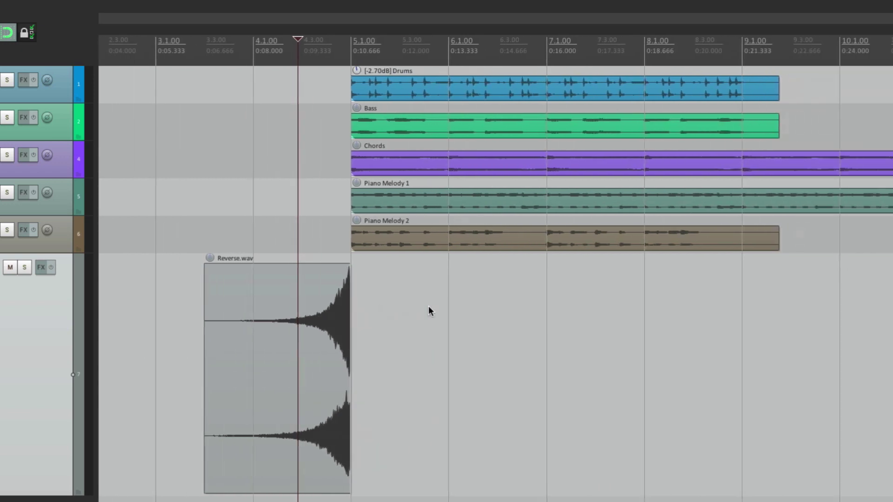
pyautogui.click(201, 319)
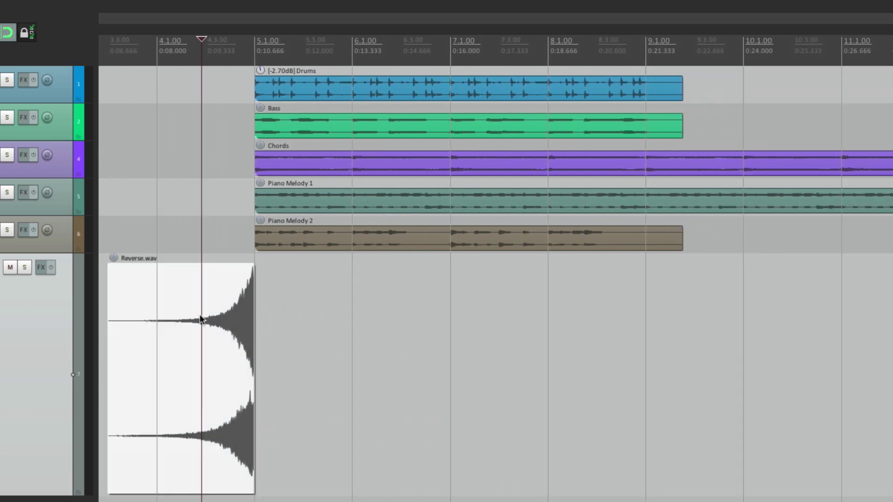
pyautogui.hscroll(3, 460, 368)
pyautogui.click(497, 339)
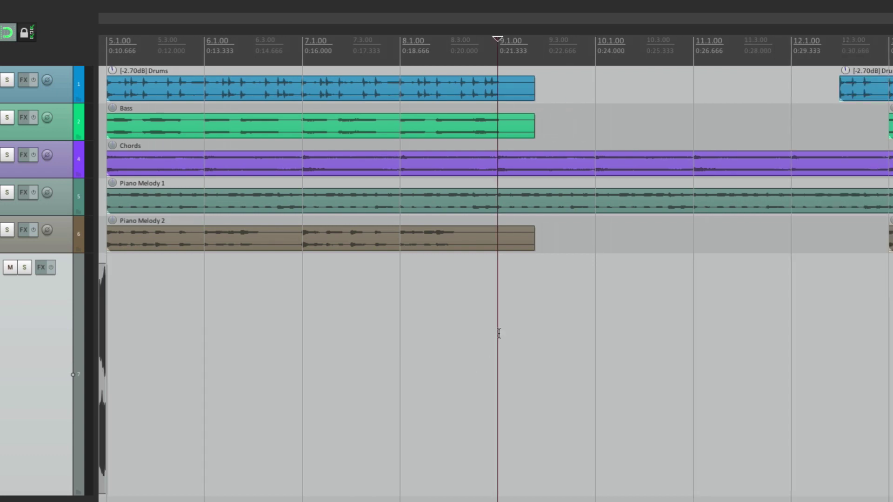
pyautogui.scroll(8, 496, 339)
pyautogui.scroll(-5, 440, 413)
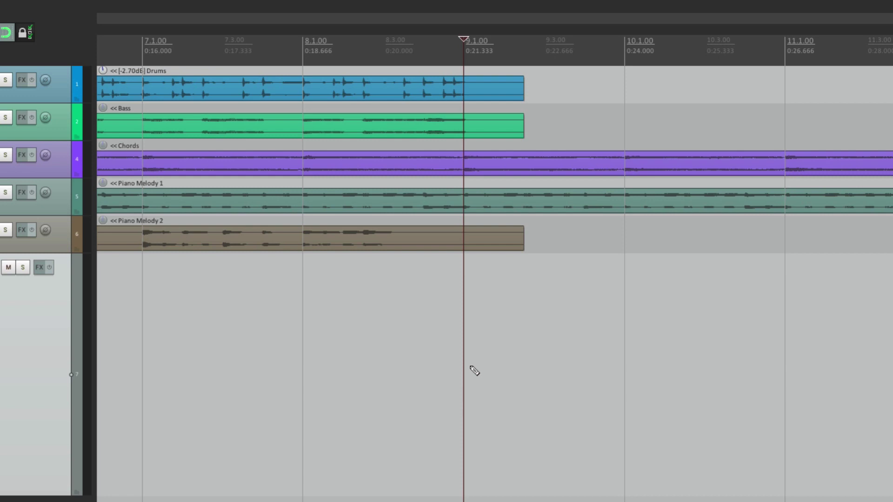
pyautogui.hotkey('ctrl', 'z')
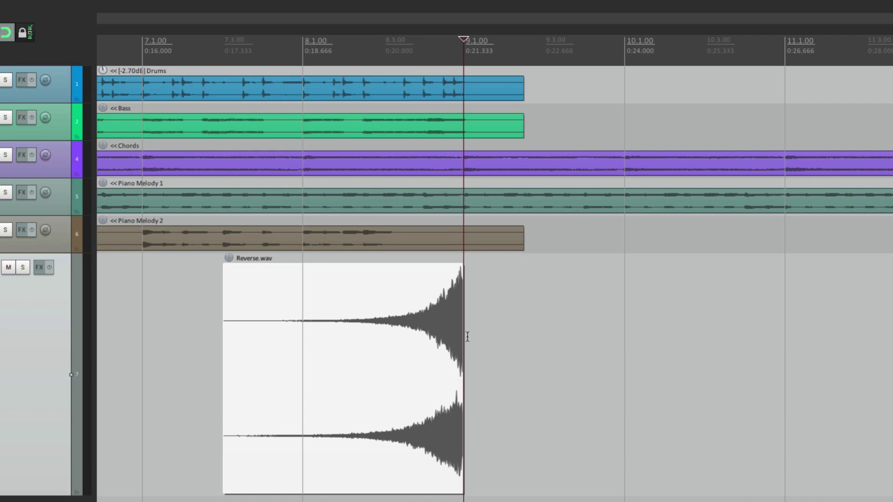
# Play back from partway into the swell to check it ends on bar 9
pyautogui.click(289, 386)
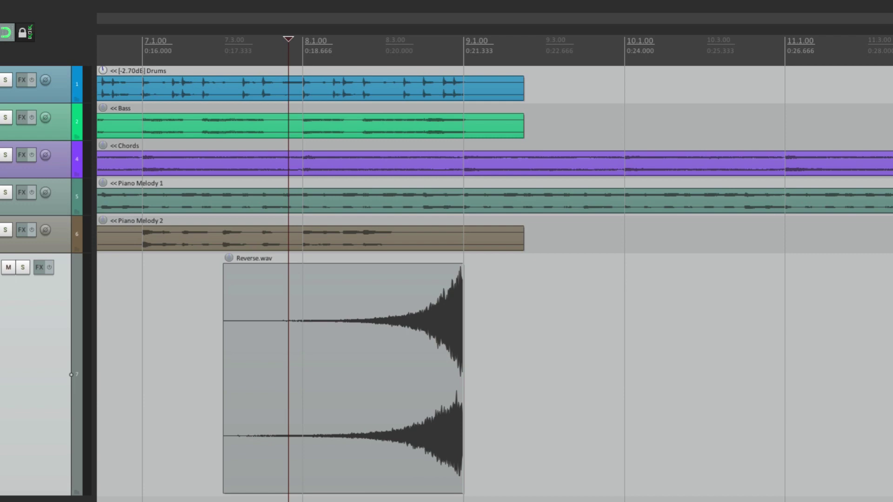
pyautogui.press('space')
pyautogui.scroll(3, 311, 396)
pyautogui.scroll(-3, 423, 376)
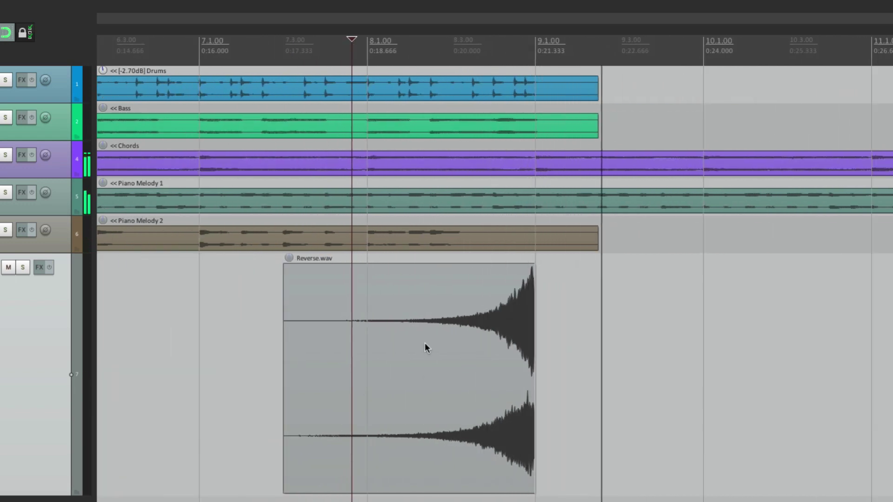
pyautogui.press('space')
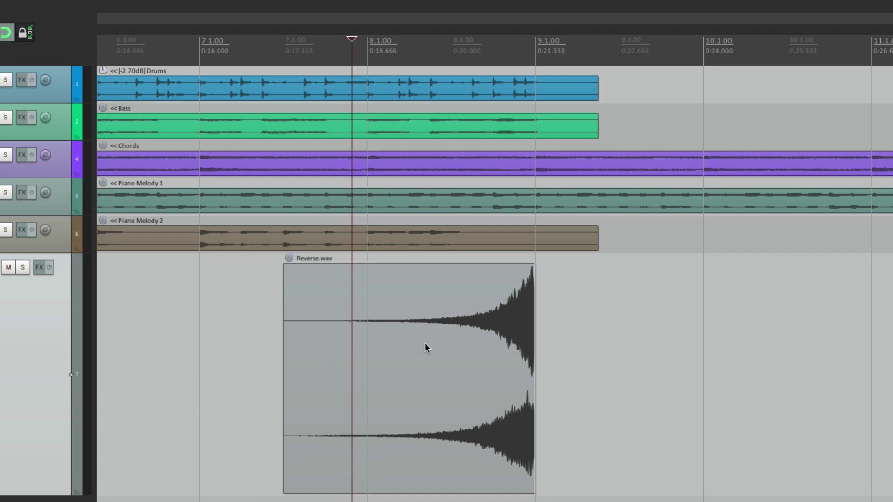
# Set the first cymbal's snap offset at its peak and snap that peak to bar 5
pyautogui.hscroll(-8, 371, 313)
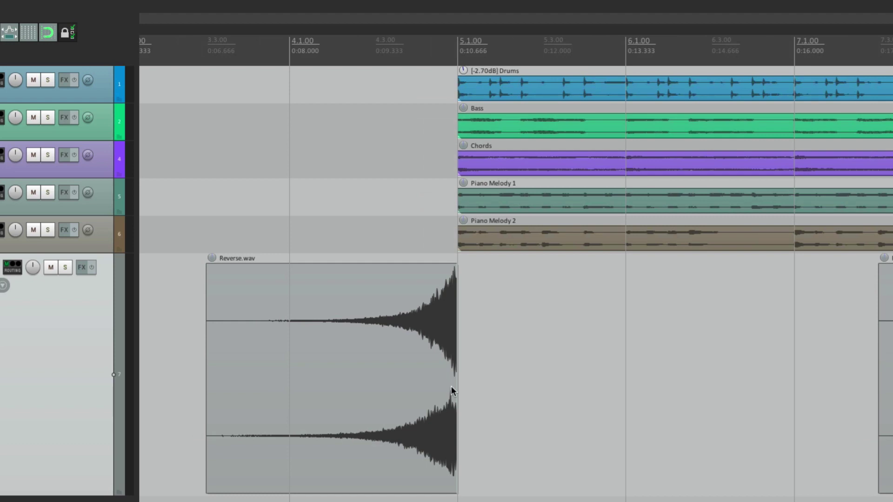
pyautogui.scroll(5, 462, 344)
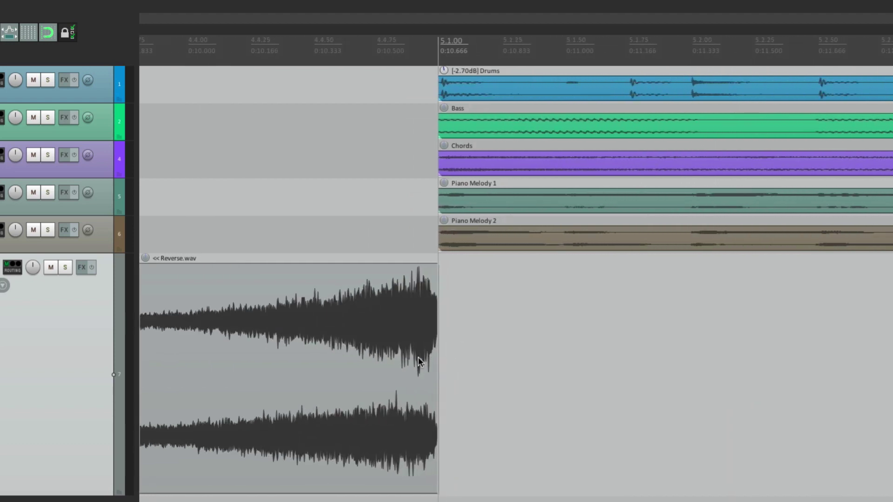
pyautogui.scroll(3, 418, 357)
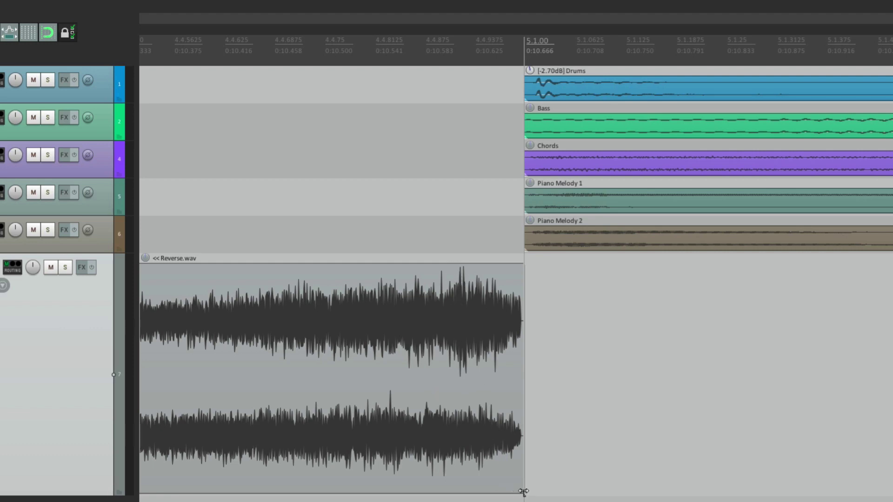
pyautogui.moveTo(523, 492); pyautogui.dragTo(462, 492)
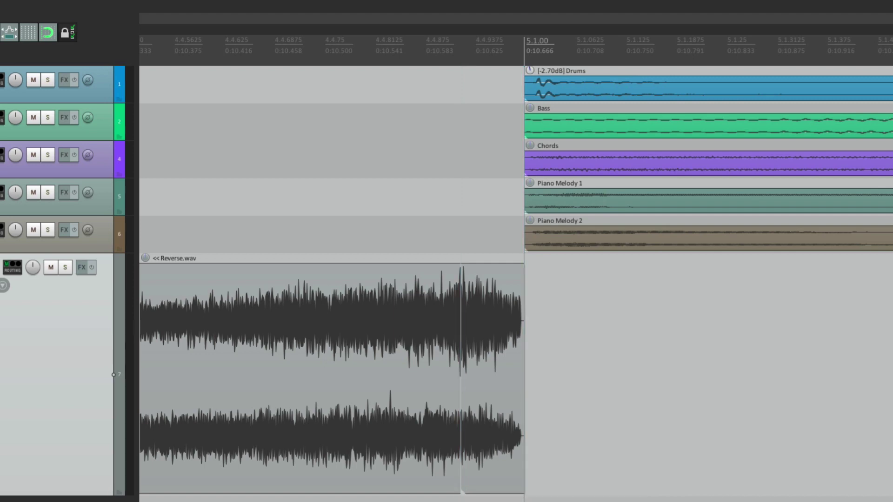
pyautogui.scroll(-4, 443, 372)
pyautogui.moveTo(320, 387); pyautogui.dragTo(373, 397)
# Play back from within bar 4 to check the swell peaks on bar 5
pyautogui.scroll(-3, 373, 397)
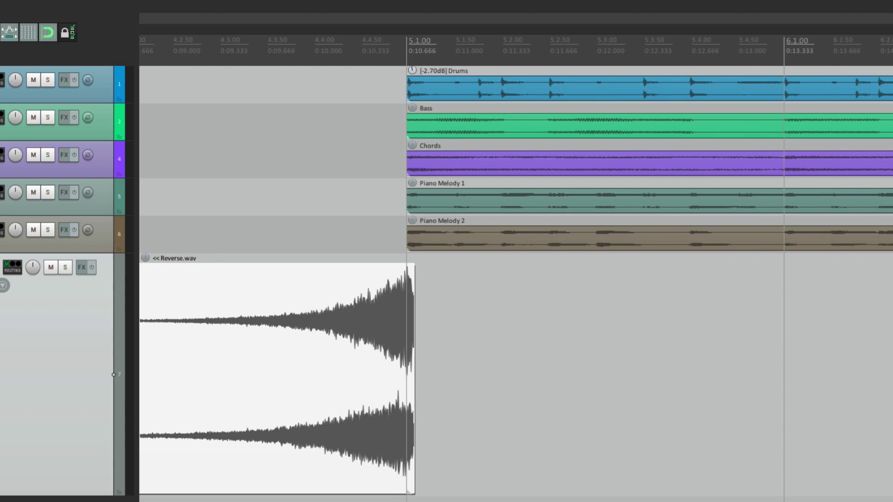
pyautogui.click(214, 140)
pyautogui.press('space')
pyautogui.scroll(-3, 327, 280)
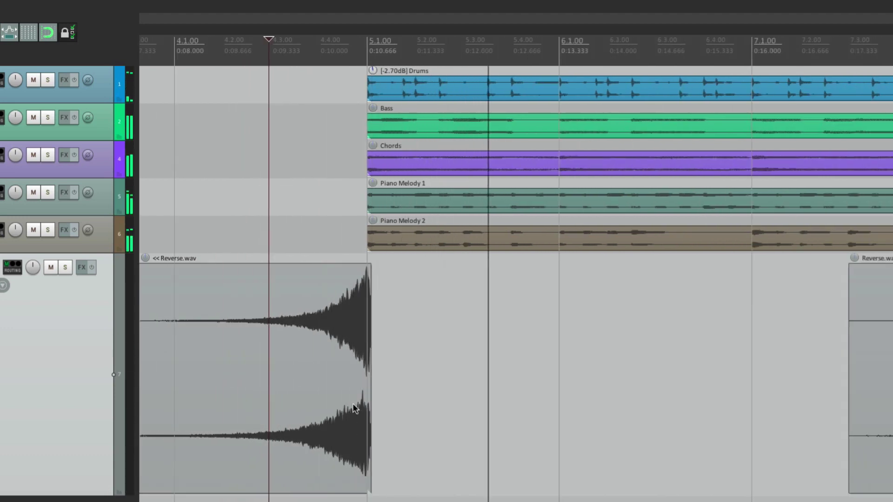
pyautogui.press('space')
# Delete the second cymbal copy and the misplaced dragged-out copy
pyautogui.scroll(-3, 344, 398)
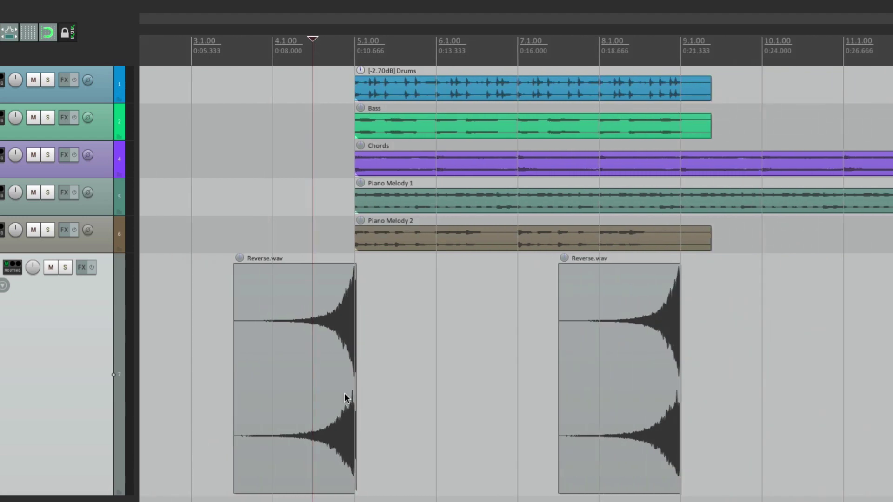
pyautogui.click(584, 371)
pyautogui.press('Delete')
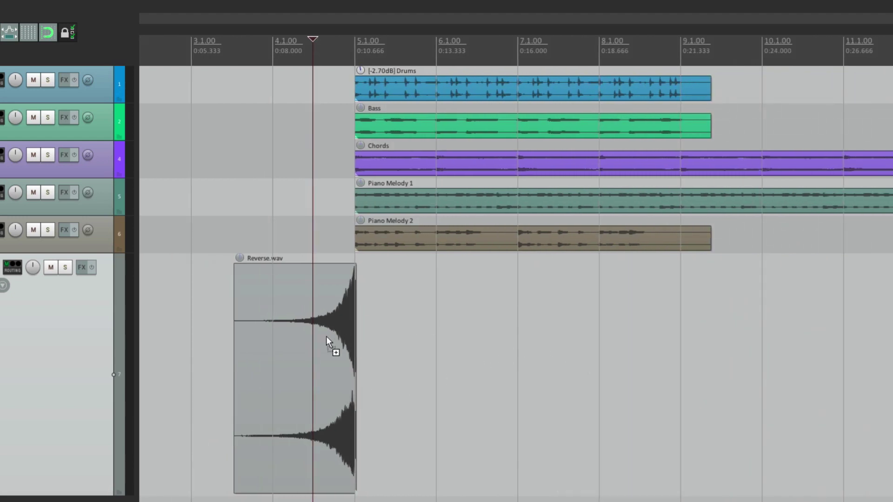
pyautogui.moveTo(333, 342); pyautogui.dragTo(658, 362)
pyautogui.press('Delete')
# Copy the first cymbal and paste it so its peak sits on bar 9
pyautogui.click(326, 382)
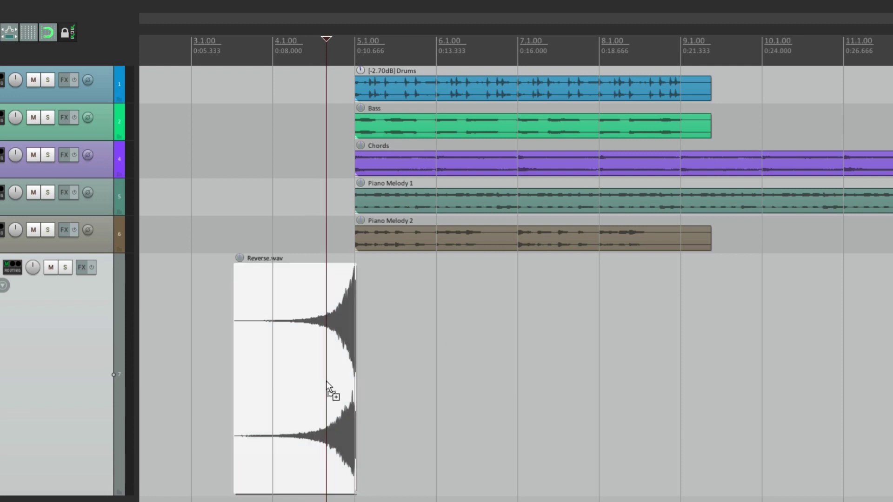
pyautogui.scroll(5, 661, 379)
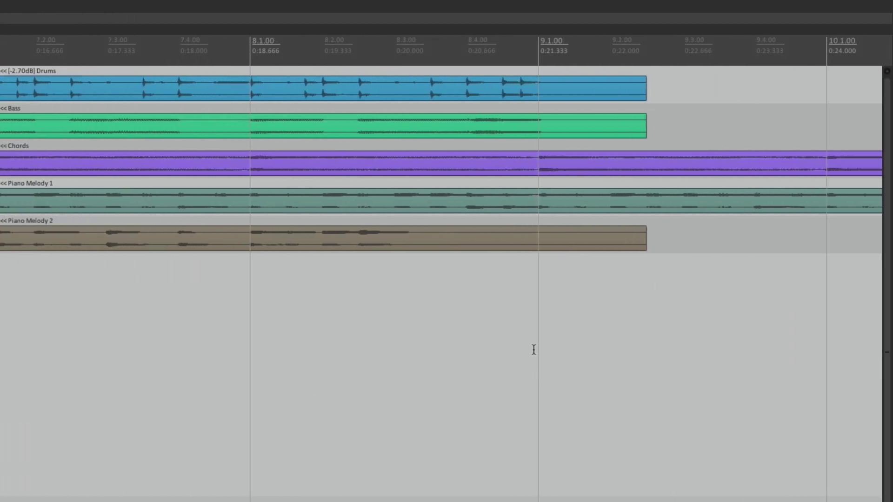
pyautogui.click(533, 348)
pyautogui.hotkey('ctrl', 'v')
pyautogui.scroll(8, 533, 353)
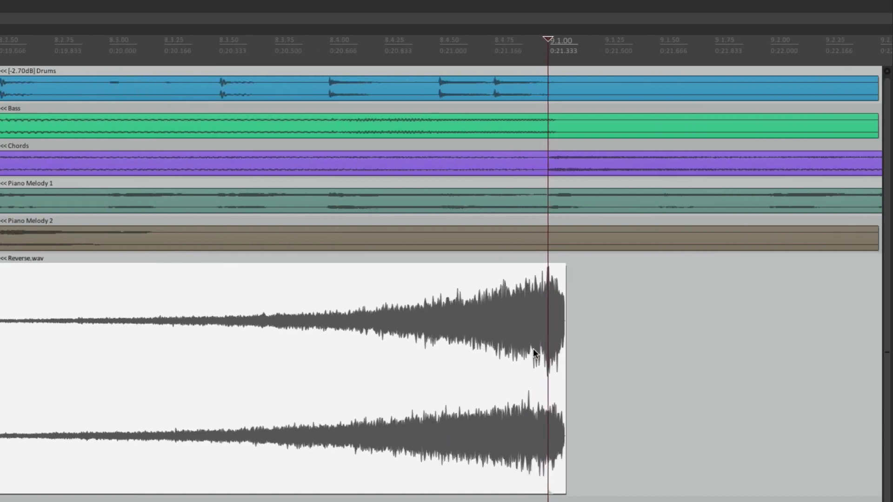
pyautogui.click(565, 349)
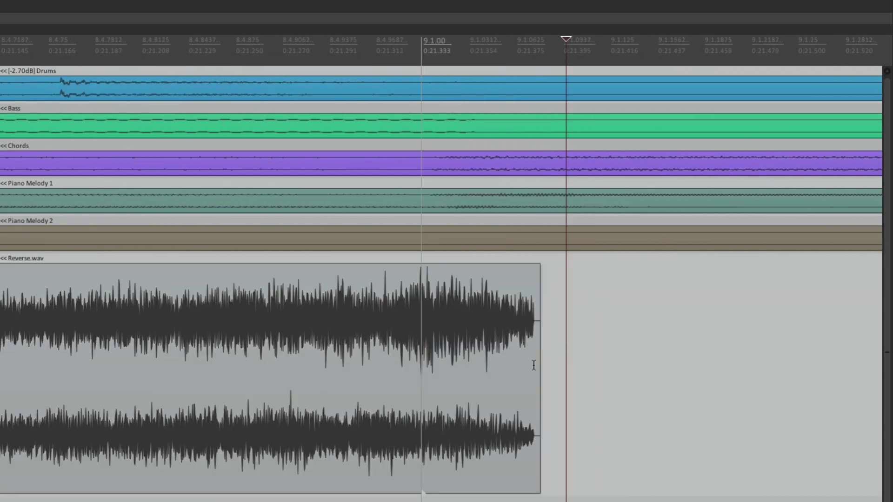
pyautogui.click(474, 360)
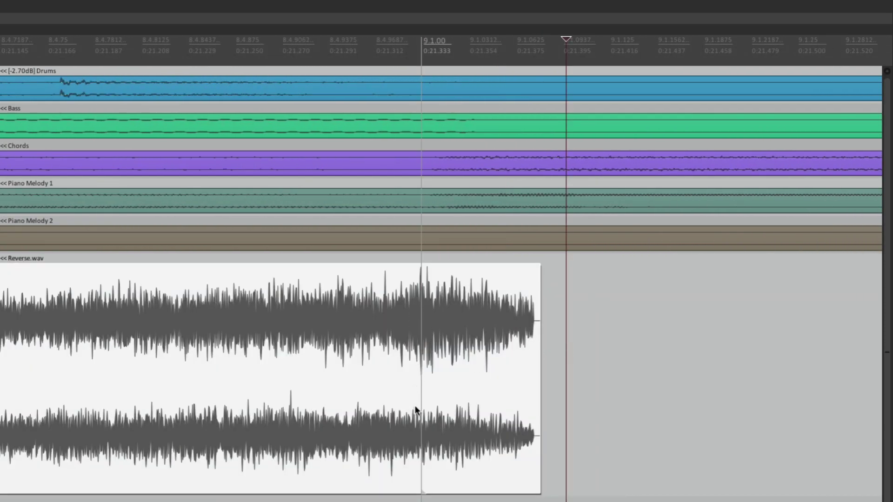
# Play back from before bar 9 to check the new swell's alignment
pyautogui.scroll(-8, 409, 370)
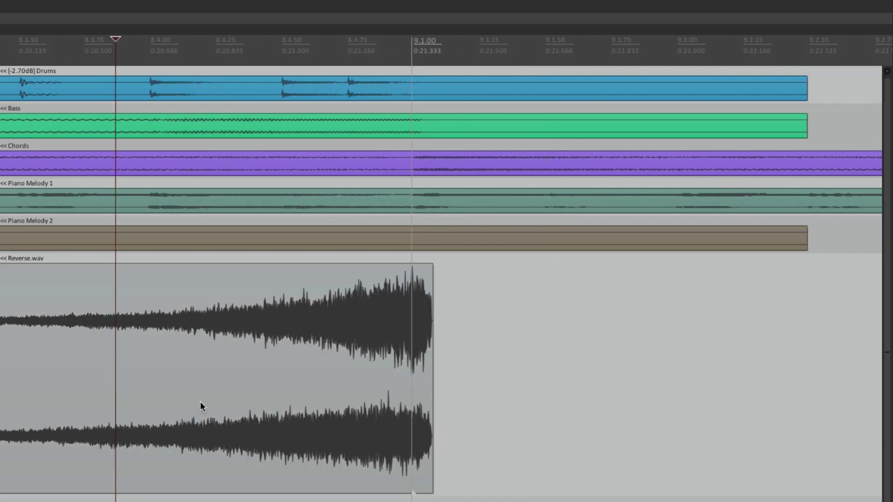
pyautogui.click(299, 461)
pyautogui.press('space')
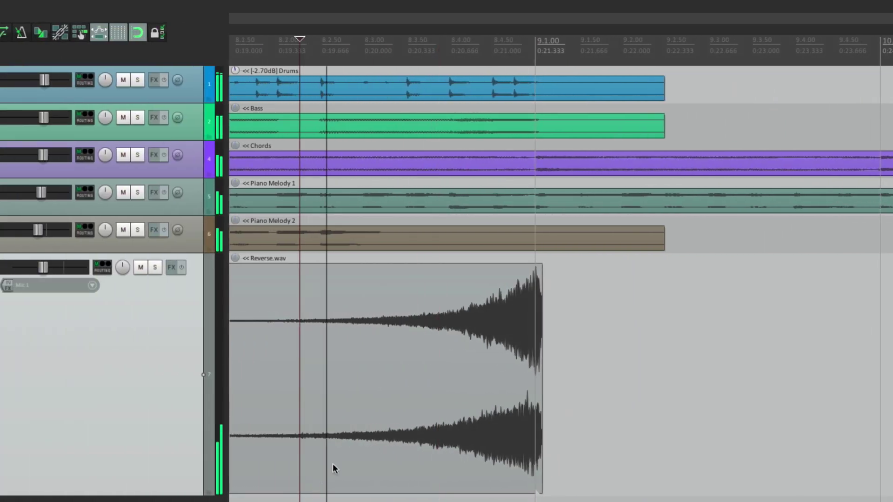
pyautogui.scroll(2, 405, 381)
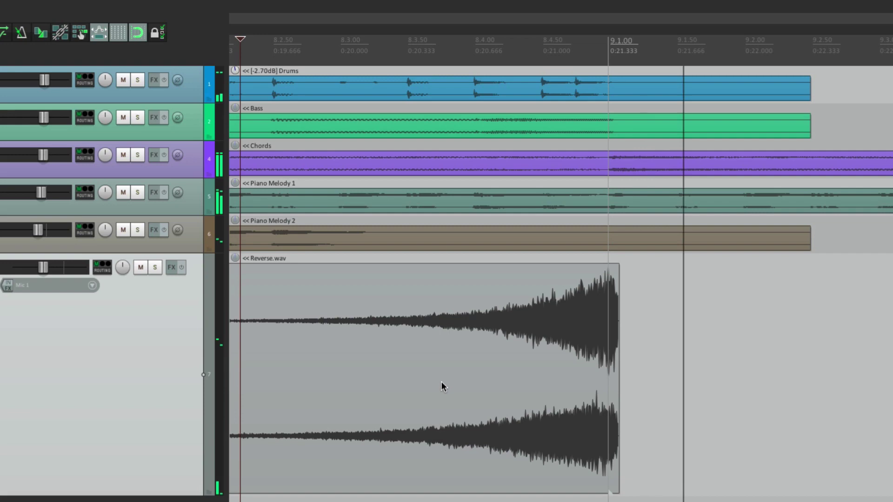
pyautogui.scroll(-5, 442, 382)
pyautogui.press('space')
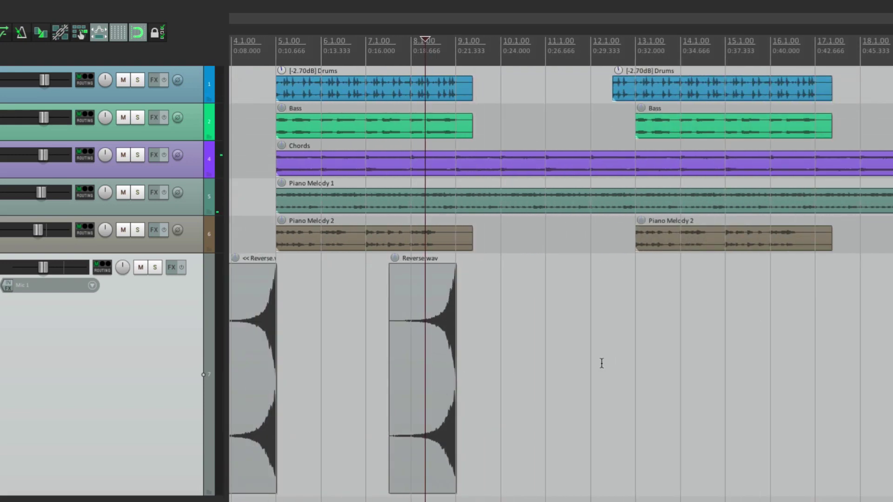
# Copy the Reverse.wav cymbal so its snap-offset peak lands on bar 13
pyautogui.scroll(3, 616, 364)
pyautogui.click(615, 365)
pyautogui.hscroll(-2, 578, 365)
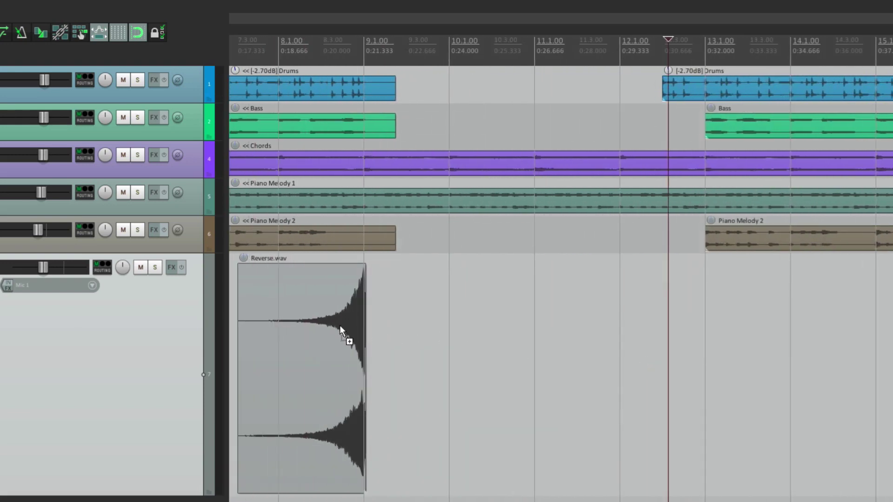
pyautogui.moveTo(342, 324); pyautogui.dragTo(693, 322)
# Play back from within bar 12 to hear the swell peak on bar 13
pyautogui.scroll(4, 723, 344)
pyautogui.click(483, 121)
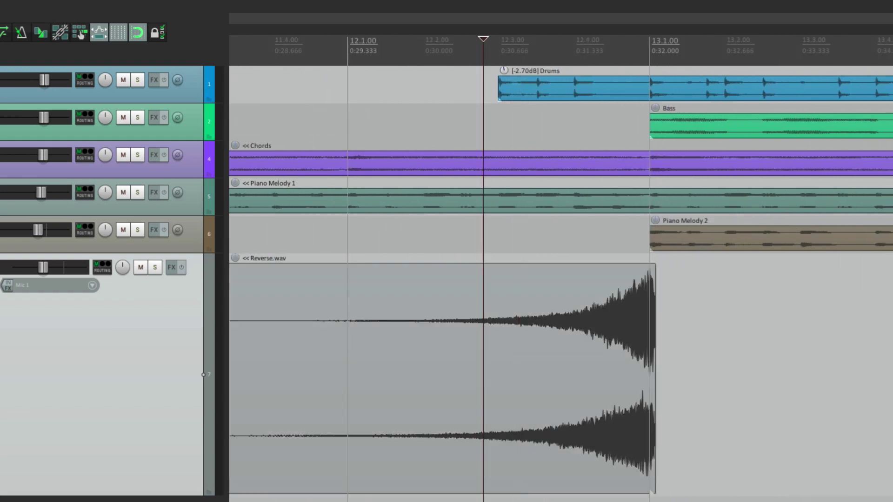
pyautogui.press('space')
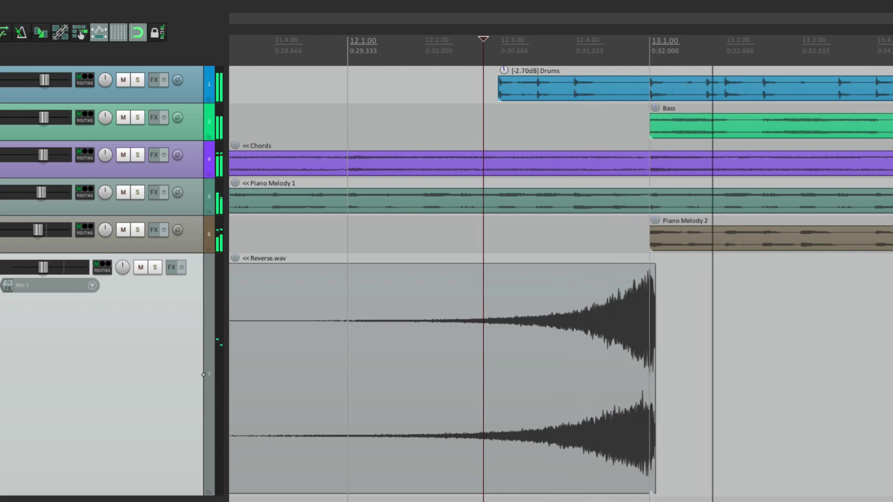
pyautogui.press('space')
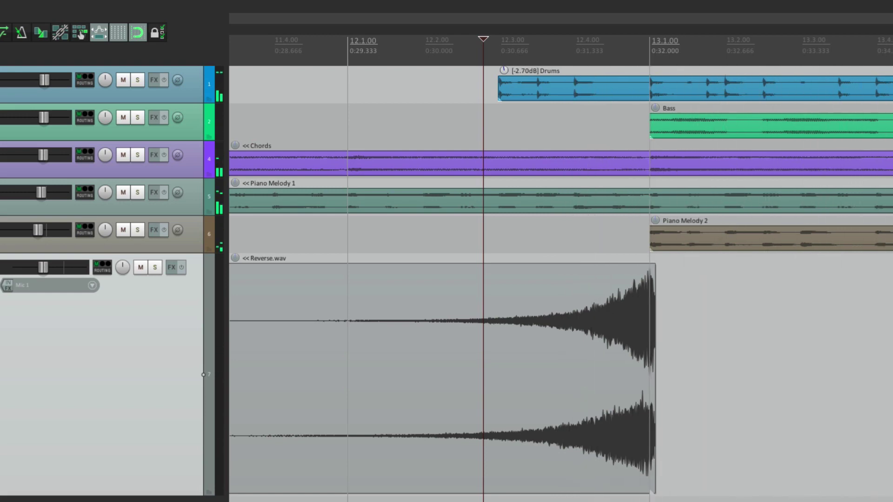